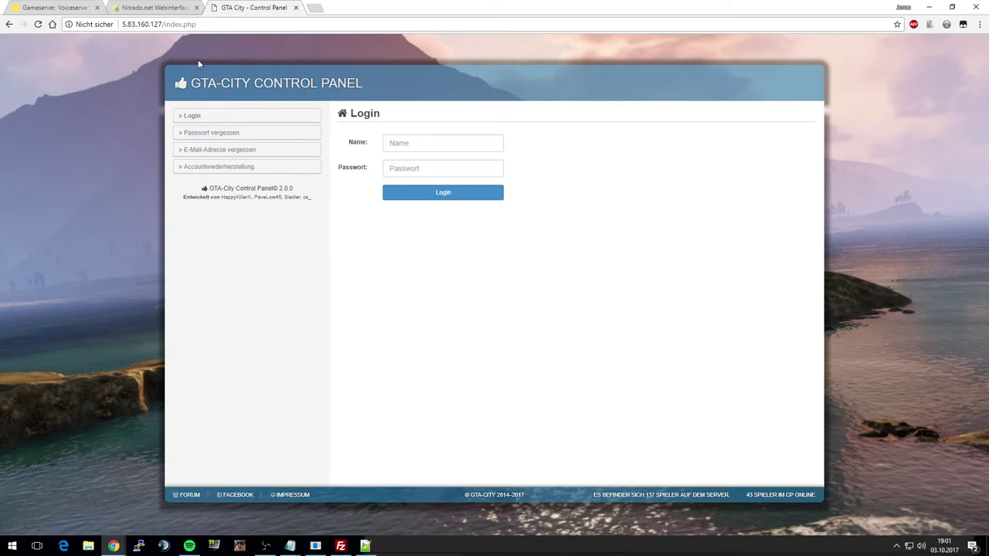
- Enter the login name in the Name field and the account password in the Password field
left_click(461, 145)
type("test")
key("Tab")
type("********")
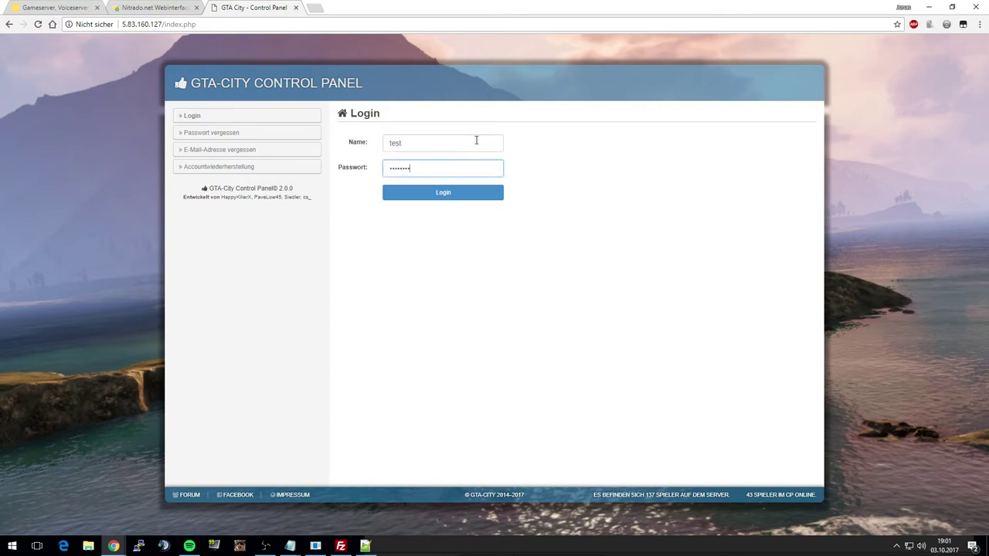
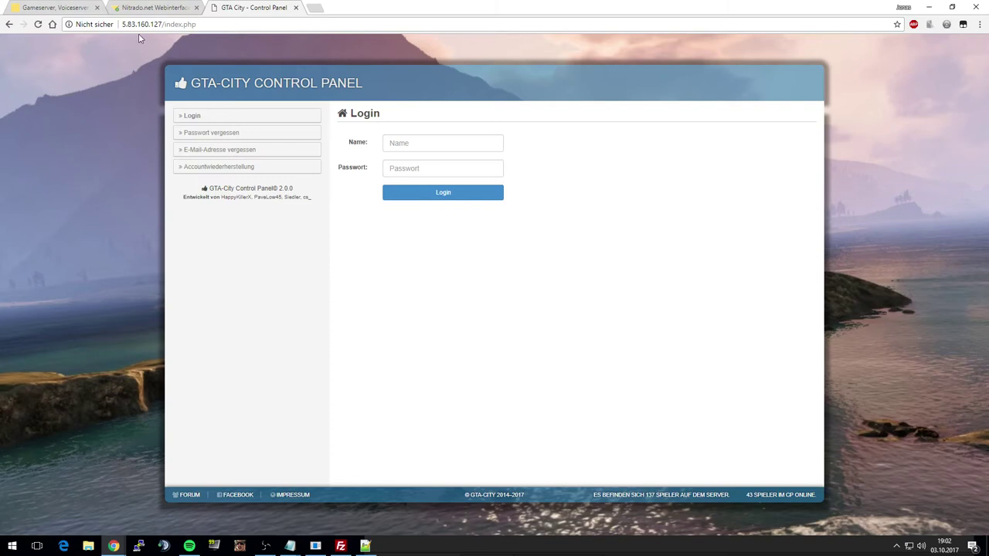
- Submit the control panel login as 'test' with a test password, landing on a 404 Not Found page
left_click(183, 24)
left_click(334, 53)
left_click(431, 144)
type("test")
key("Tab")
type("test")
key("Return")
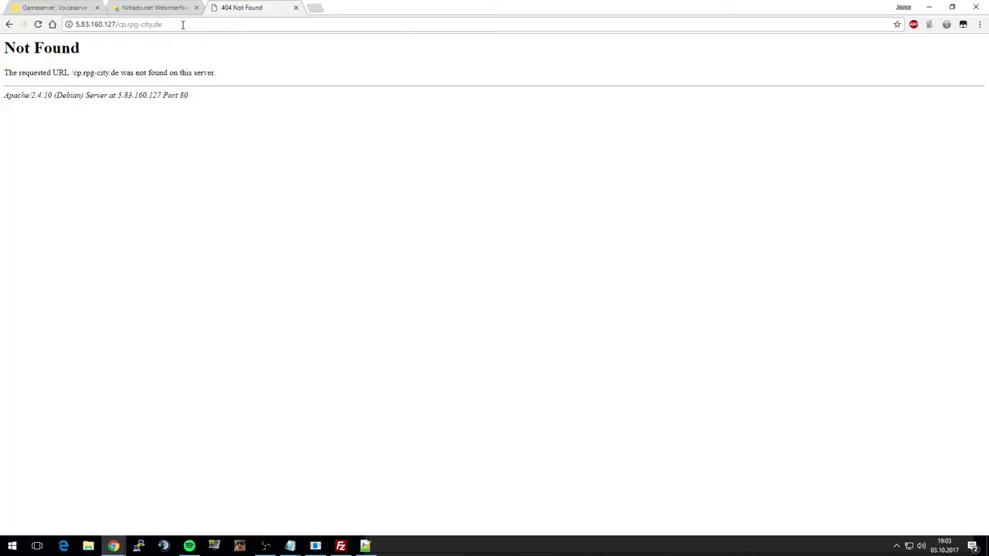
- Load the control panel from the shortened address and log in with the account name and password
left_click_drag(181, 24, 119, 25)
key("BackSpace")
key("Return")
left_click(432, 143)
type("Casper")
key("Tab")
type("******")
key("Return")
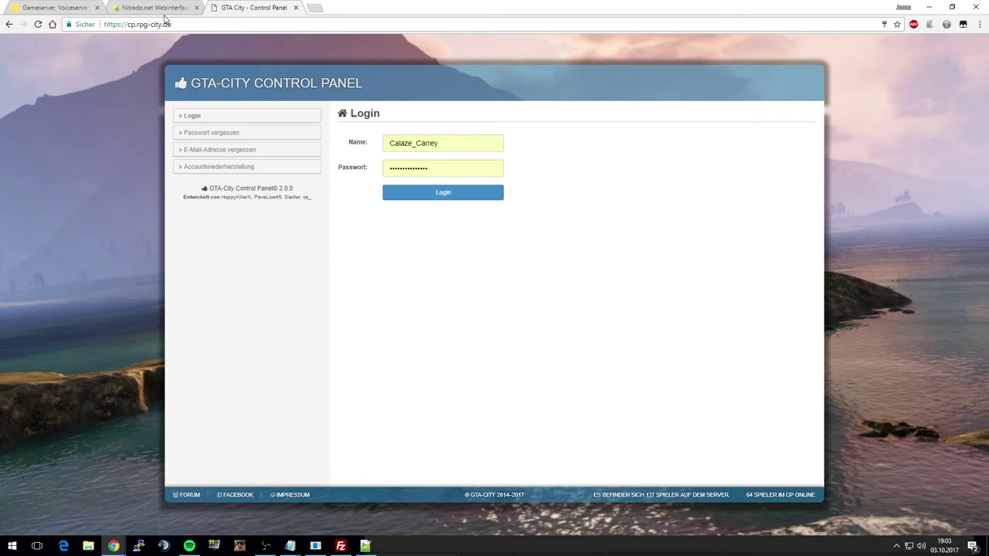
- Reload the GTA-City control panel via the IP address 5.83.160.127
mouse_move(165, 24)
left_mouse_down()
mouse_move(71, 34)
mouse_move(174, 26)
left_mouse_up()
type("5.83.160.127")
key("Return")
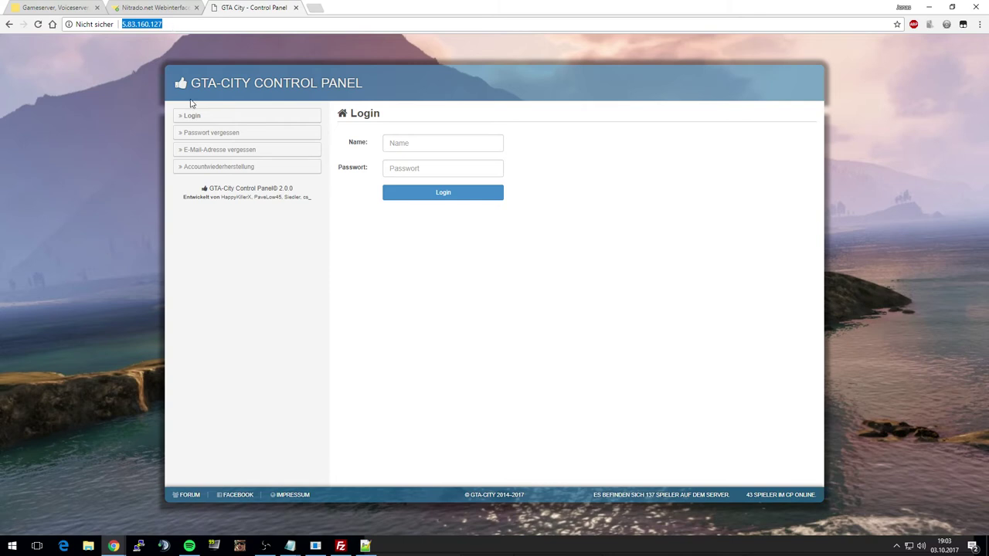
left_click(196, 230)
left_click_drag(167, 24, 125, 29)
left_click(188, 286)
- Go to the dot.tk site in a new browser tab
left_click(316, 8)
type("dot")
key("Return")
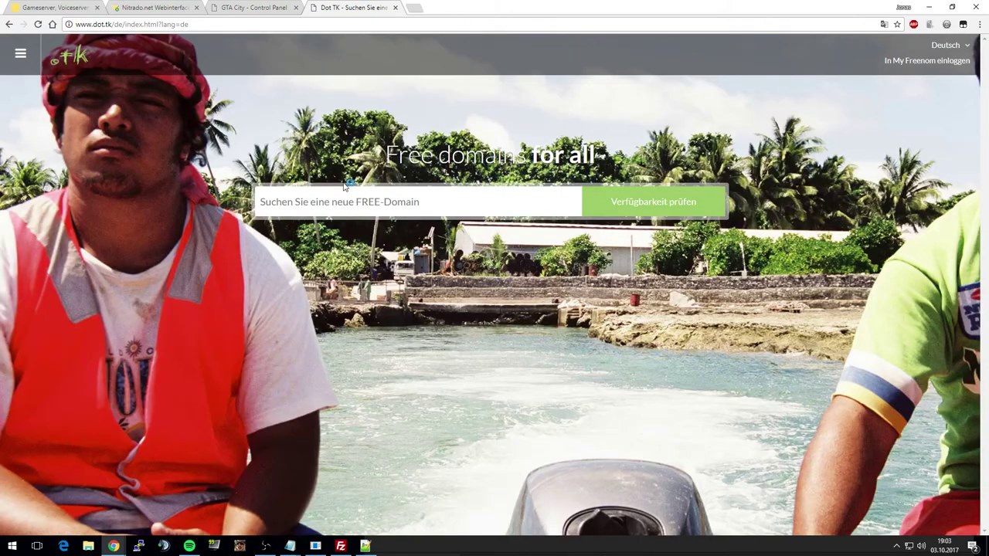
- Search Dot TK for the availability of the domain name rpg-city
left_click(265, 12)
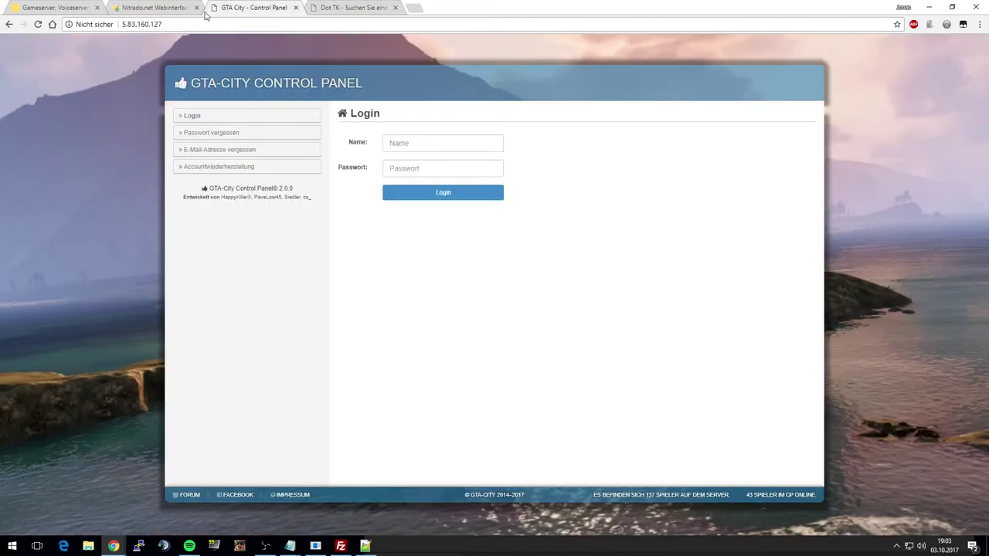
left_click(352, 10)
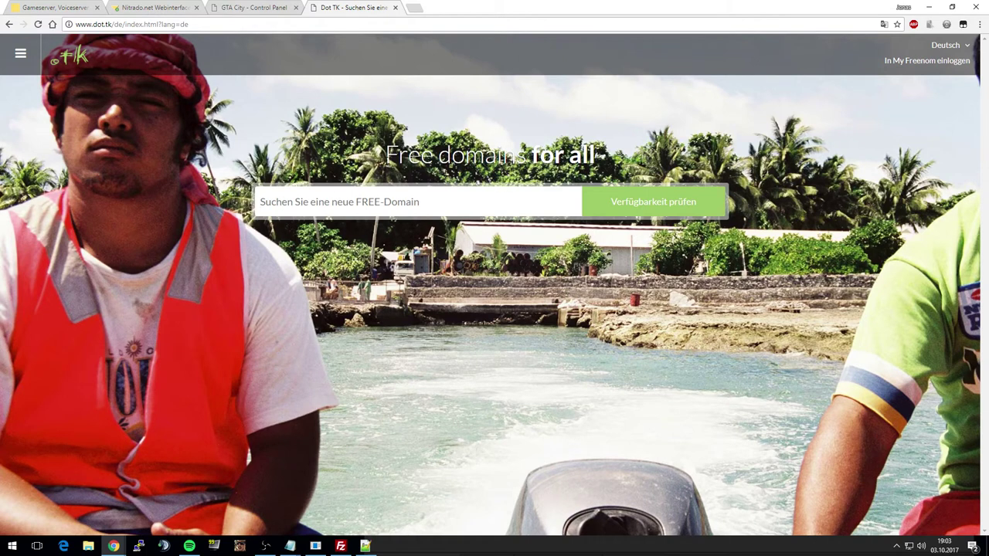
type("rpg")
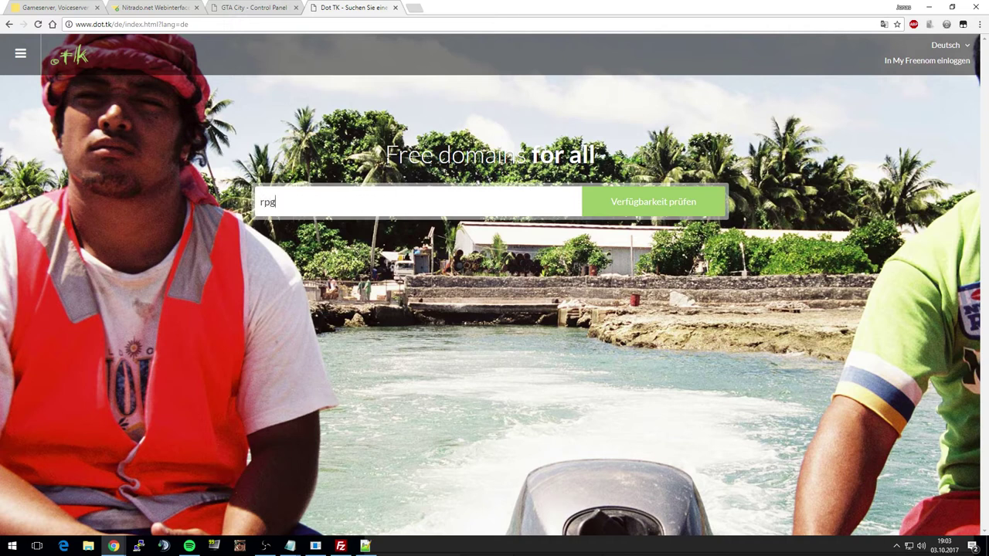
type("-city")
left_click(661, 204)
- Review the results: .tk, .ml, .ga, .cf and .gq are free, while paid endings include .com
scroll(592, 193, "down", 1)
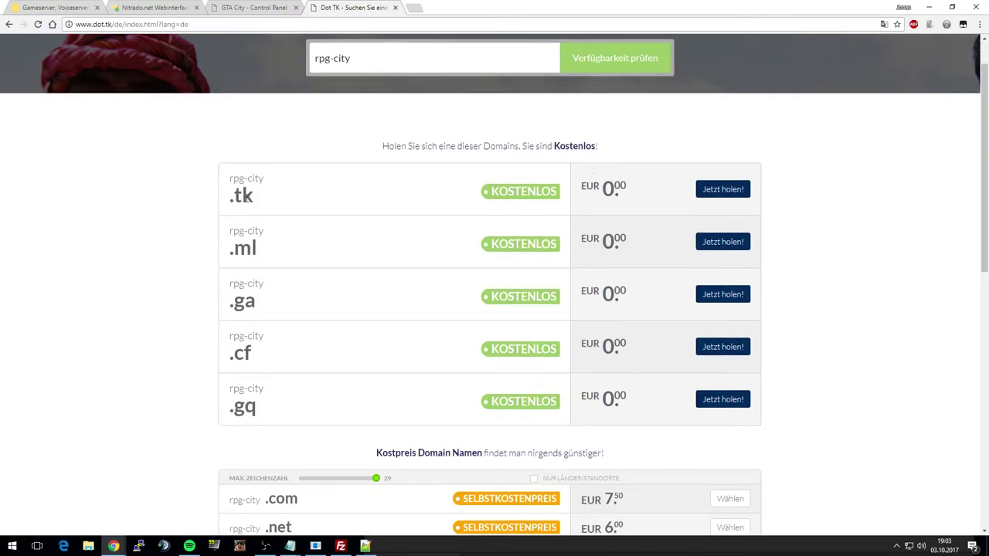
left_click_drag(231, 193, 257, 197)
left_click(260, 196)
left_click_drag(230, 304, 257, 303)
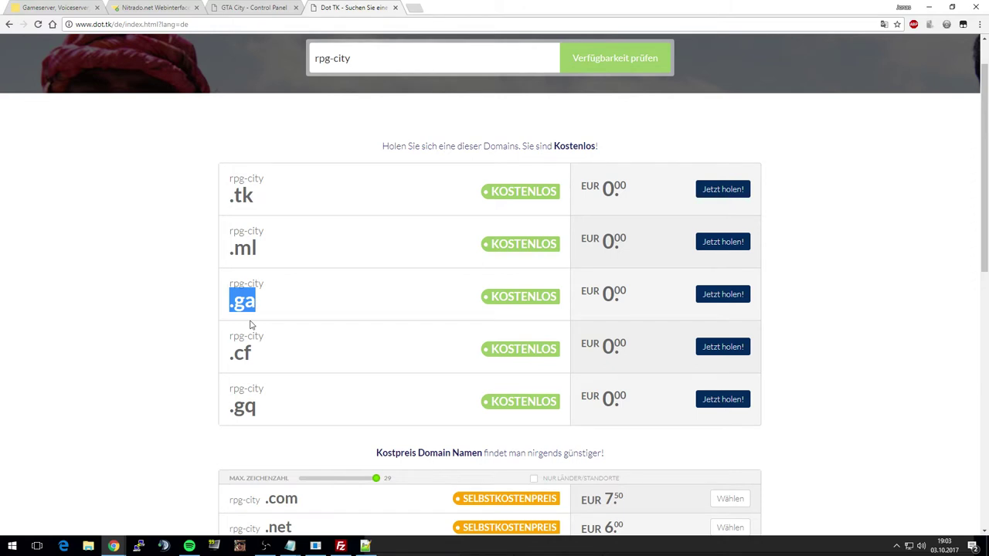
left_click(253, 319)
scroll(254, 317, "down", 3)
scroll(254, 306, "down", 1)
scroll(254, 297, "down", 2)
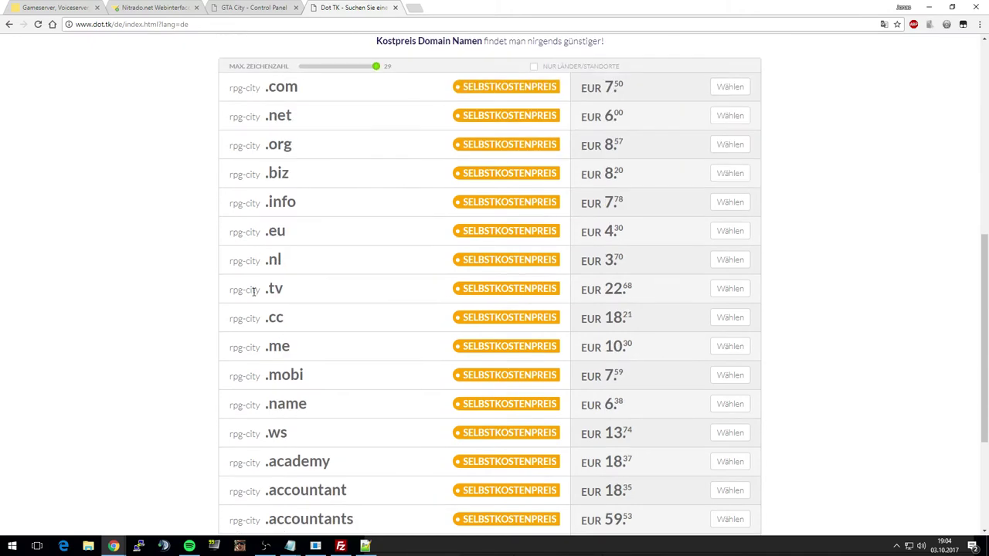
scroll(265, 289, "up", 5)
left_click_drag(315, 60, 354, 58)
scroll(252, 276, "up", 1)
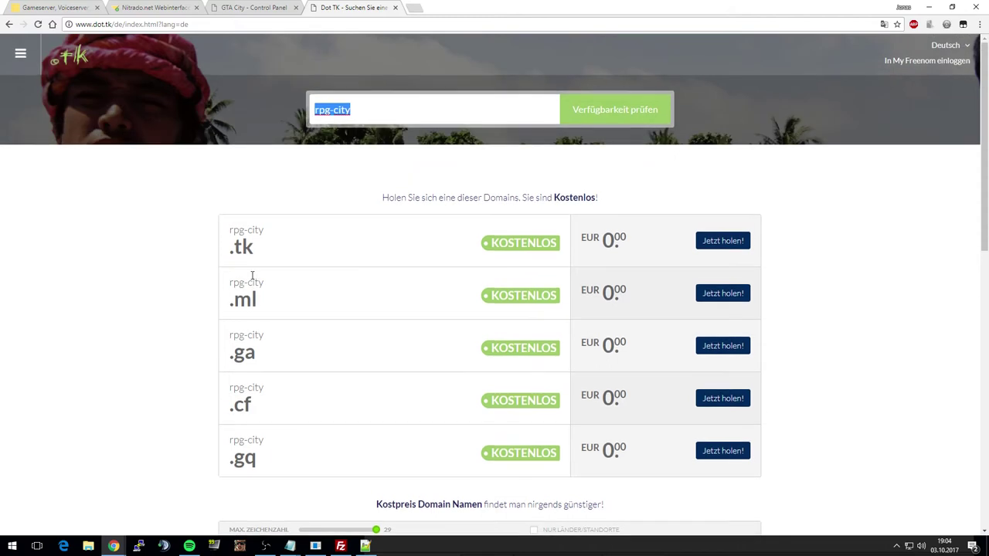
left_click(253, 274)
scroll(259, 273, "down", 1)
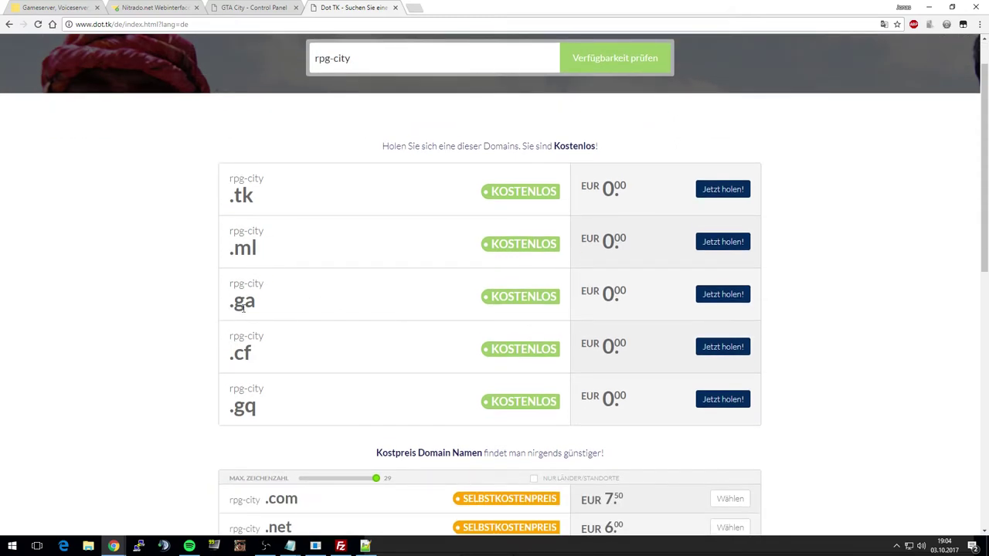
- Search for cp.rpg-city, which Dot TK rejects as an invalid domain name
left_click_drag(230, 283, 267, 286)
left_click(267, 287)
left_click(313, 59)
type("cp.")
key("Return")
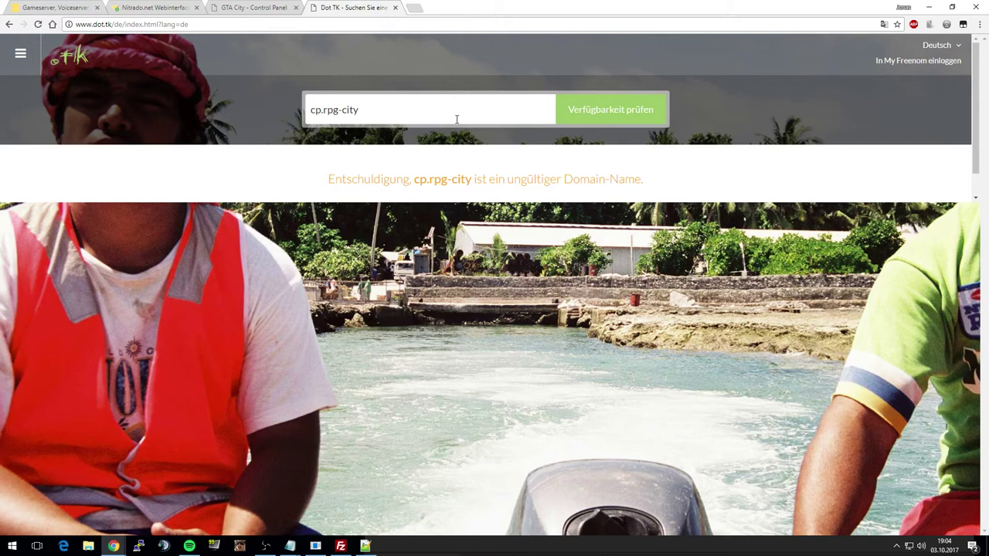
left_click_drag(414, 177, 623, 180)
left_click(616, 106)
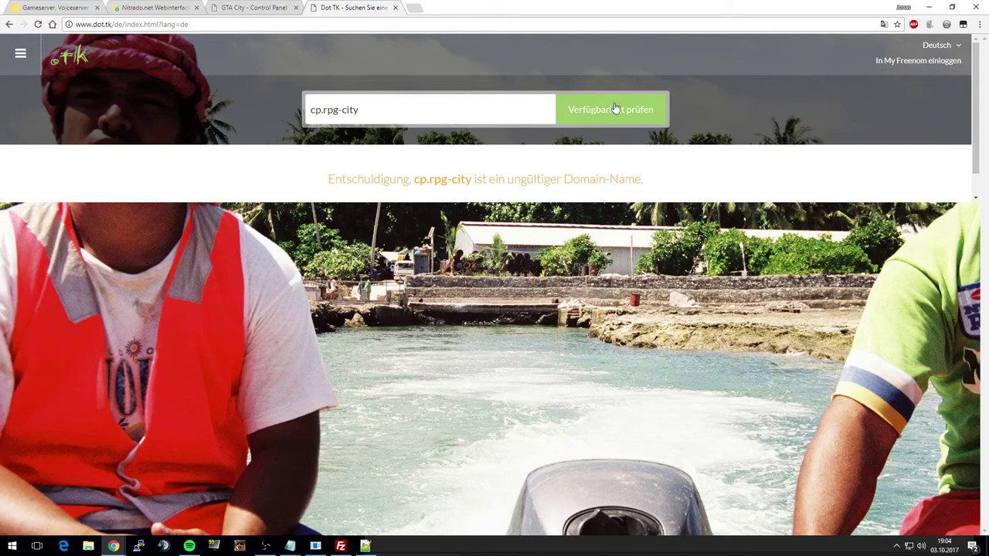
- Change the search to cp-rpg-city and add the free cp-rpg-city.ga to the cart
left_click(321, 109)
key("Delete")
type("-")
left_click(595, 119)
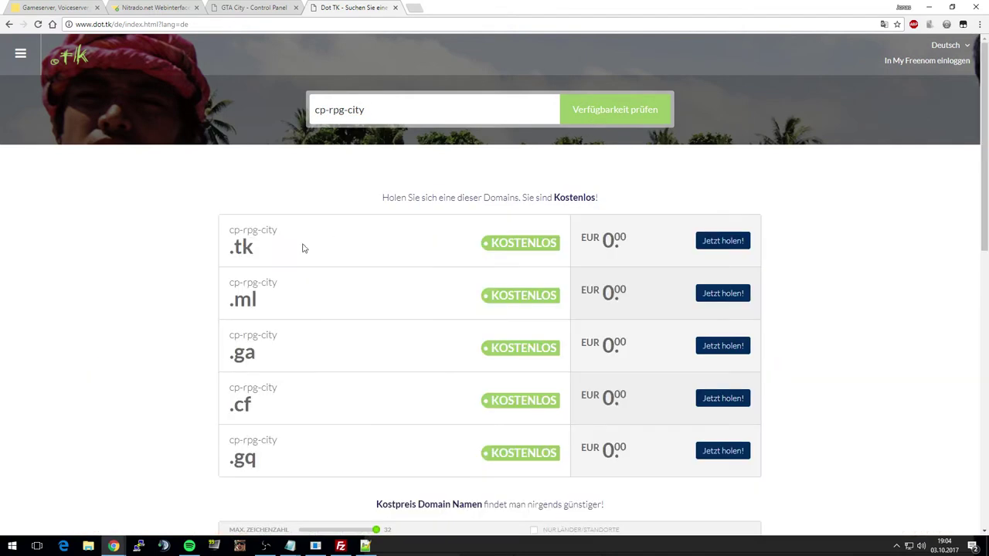
scroll(282, 238, "down", 1)
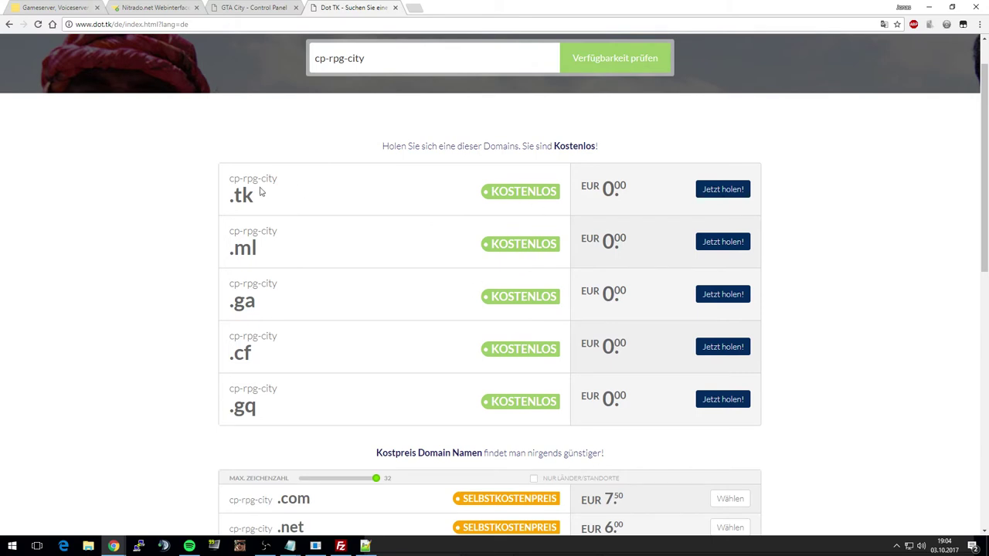
left_click(730, 297)
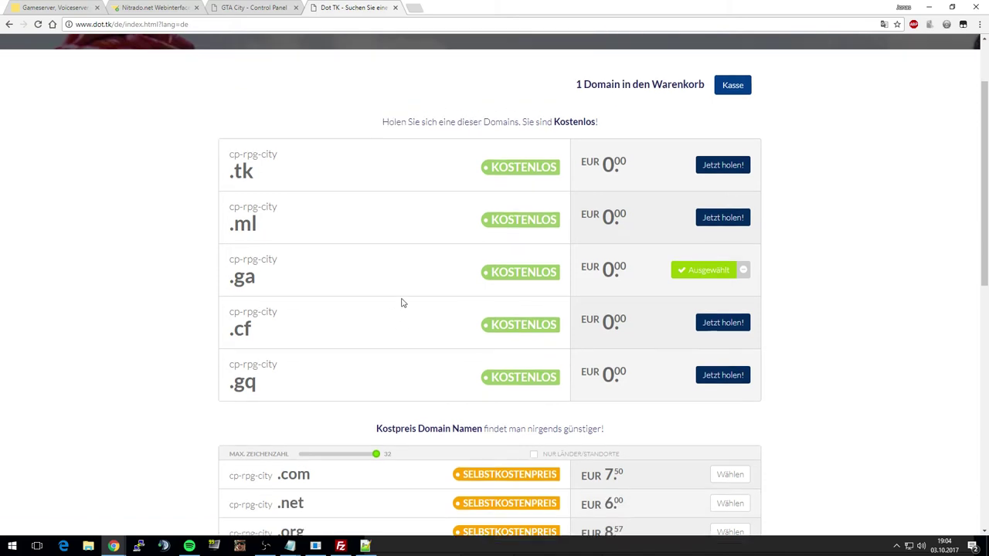
scroll(398, 306, "up", 1)
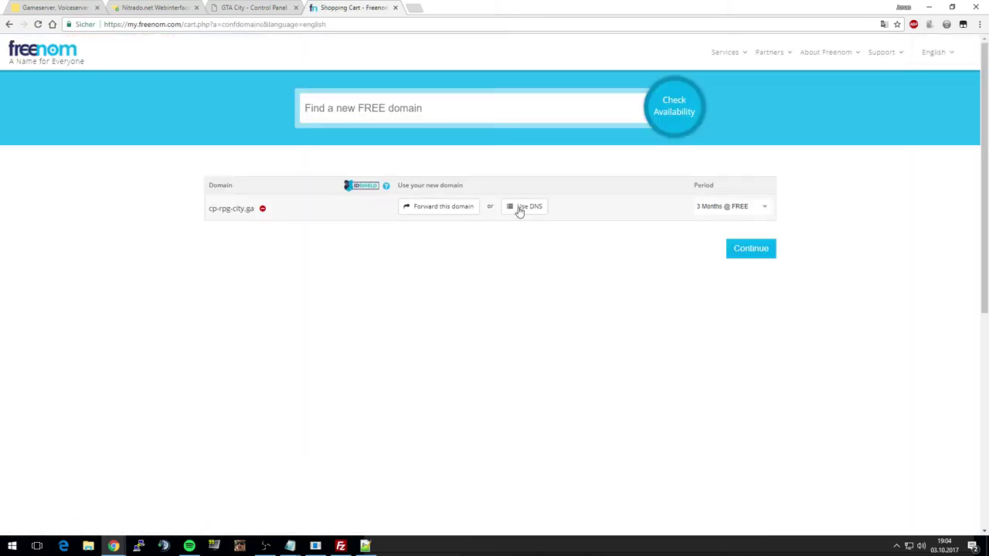
- Set the registration period to 1 Month @ FREE and choose Use DNS
left_click(717, 206)
left_click(711, 219)
left_click(522, 215)
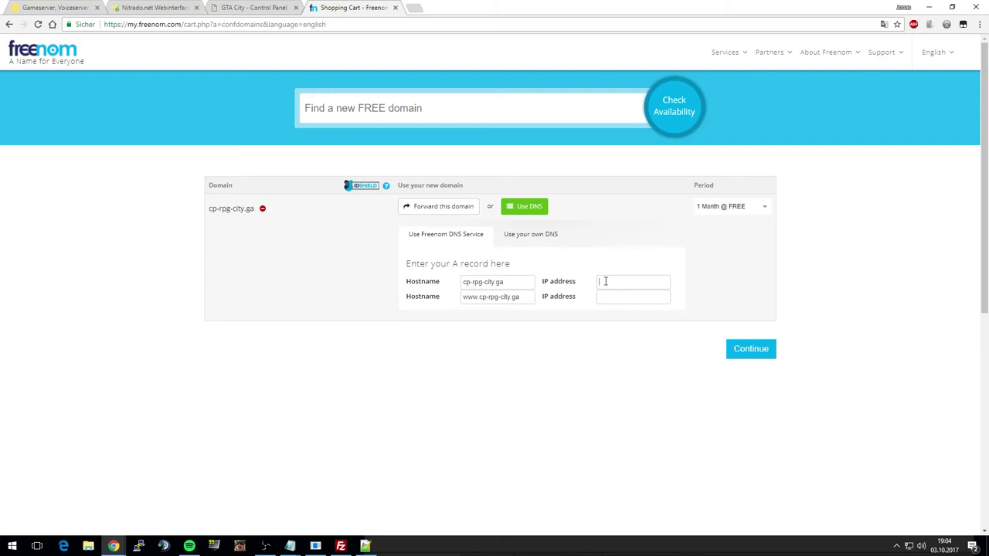
- Fill both IP address fields with 5.83.160.127 and continue the order
left_click(224, 7)
left_click_drag(164, 24, 119, 24)
key("ctrl+c")
left_click(353, 7)
key("ctrl+v")
left_click_drag(616, 282, 536, 281)
key("BackSpace")
key("End")
key("BackSpace")
left_click_drag(644, 282, 561, 285)
key("ctrl+c")
left_click(599, 297)
key("ctrl+v")
left_click(746, 351)
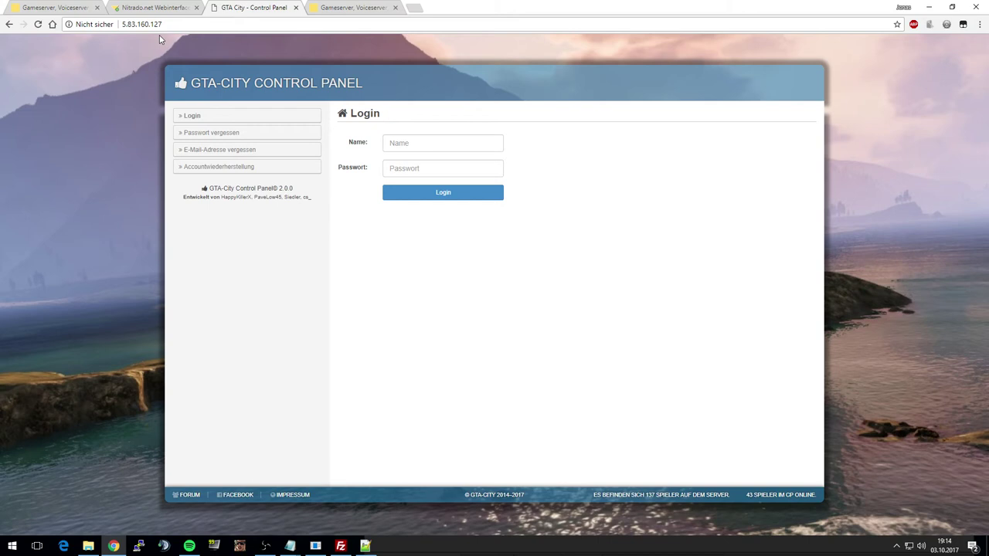
- Search Google for 'lets enc' in a new tab and open the Let's Encrypt homepage
left_click_drag(122, 24, 162, 24)
left_click(417, 8)
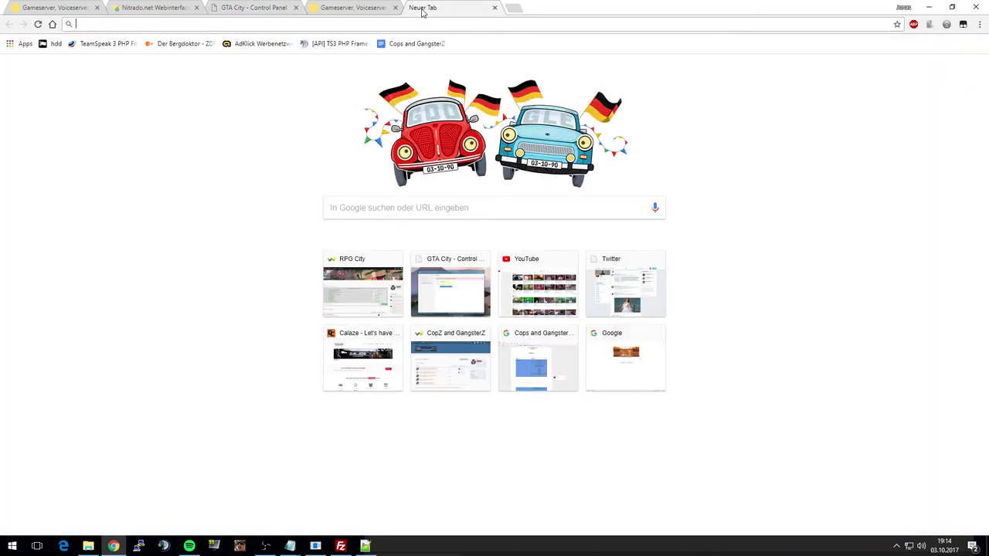
type("lets encry")
key("Return")
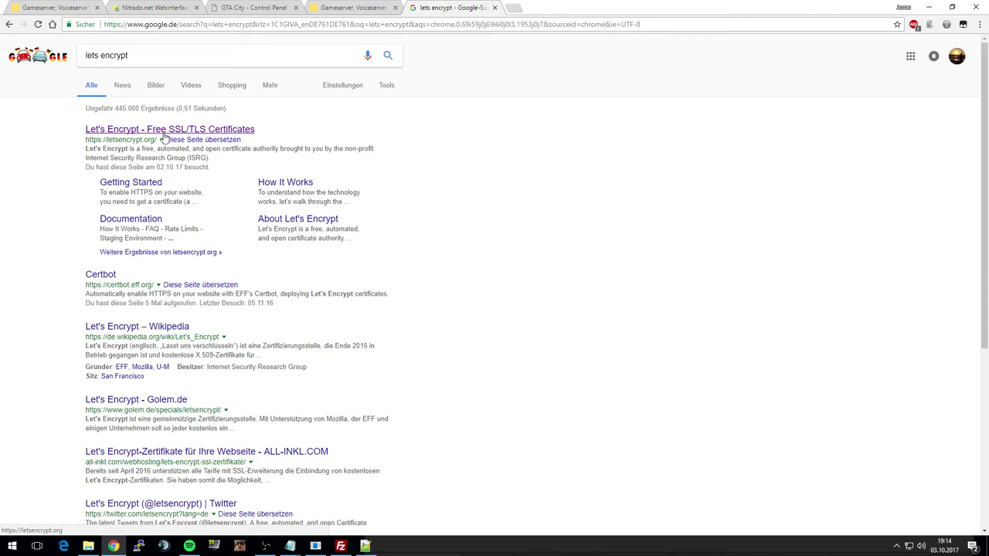
left_click(155, 130)
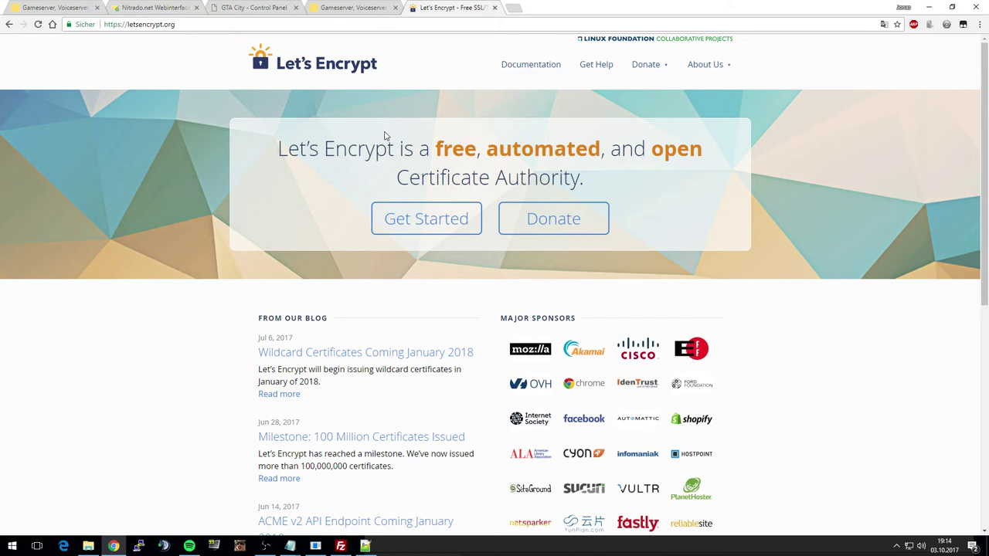
- Open the Getting Started guide and follow its Certbot link under With Shell Access
left_click(405, 225)
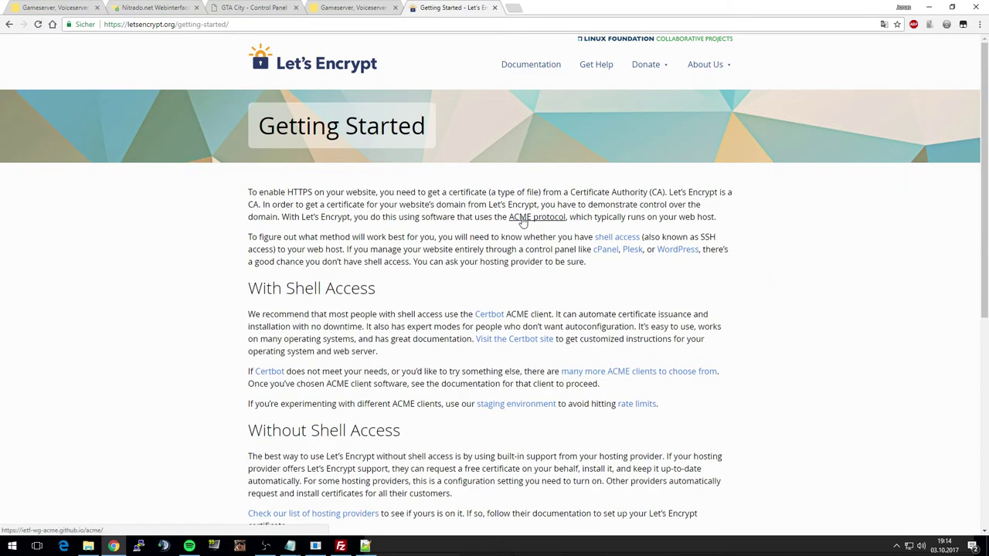
scroll(523, 220, "down", 5)
scroll(523, 219, "up", 3)
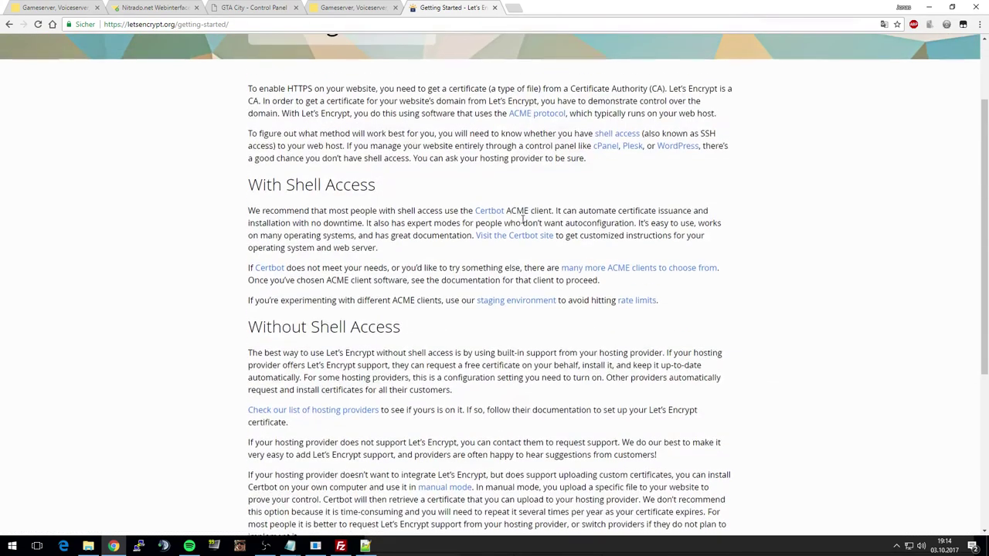
scroll(523, 220, "up", 1)
left_click(498, 263)
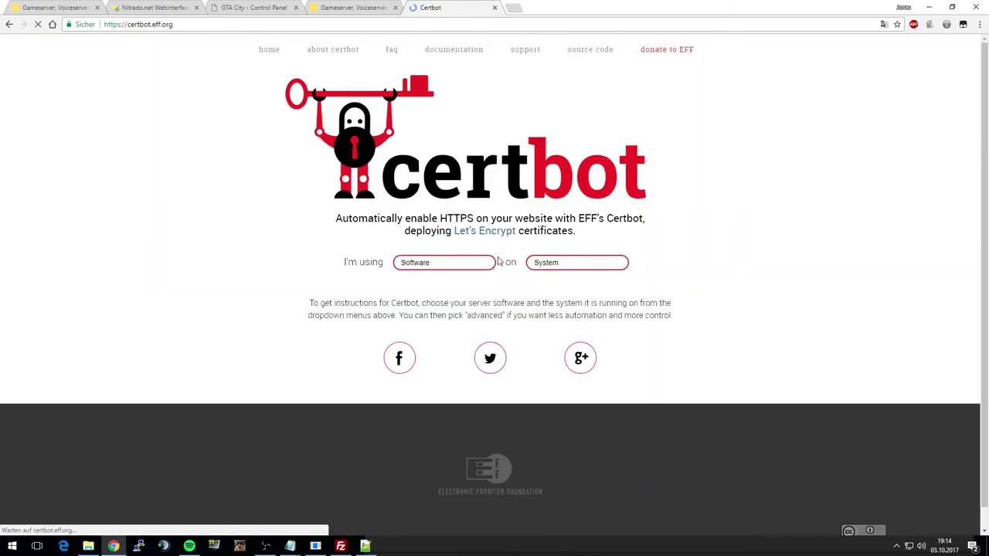
- Show Certbot instructions for Apache on Debian 8 (jessie) and copy the apt-get install command
left_click(457, 263)
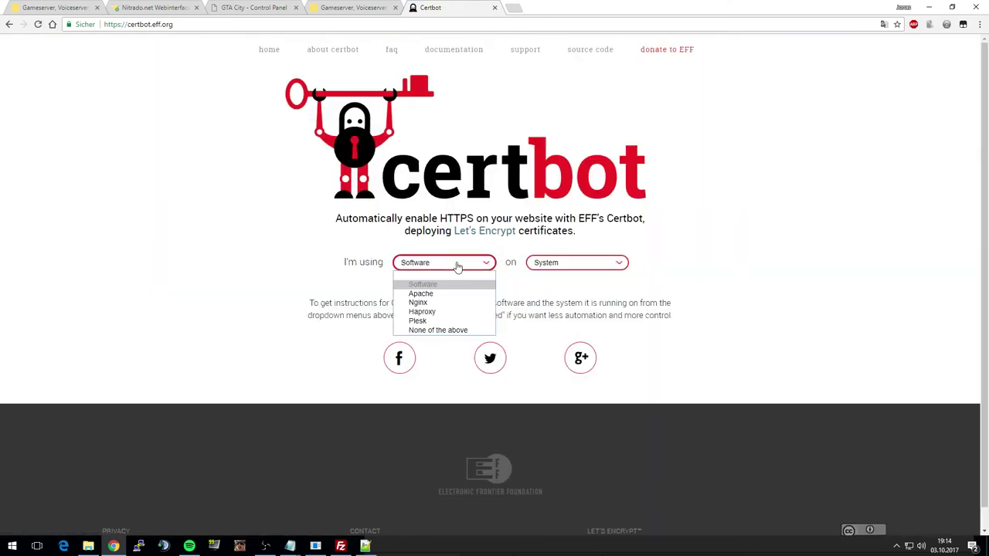
left_click(442, 299)
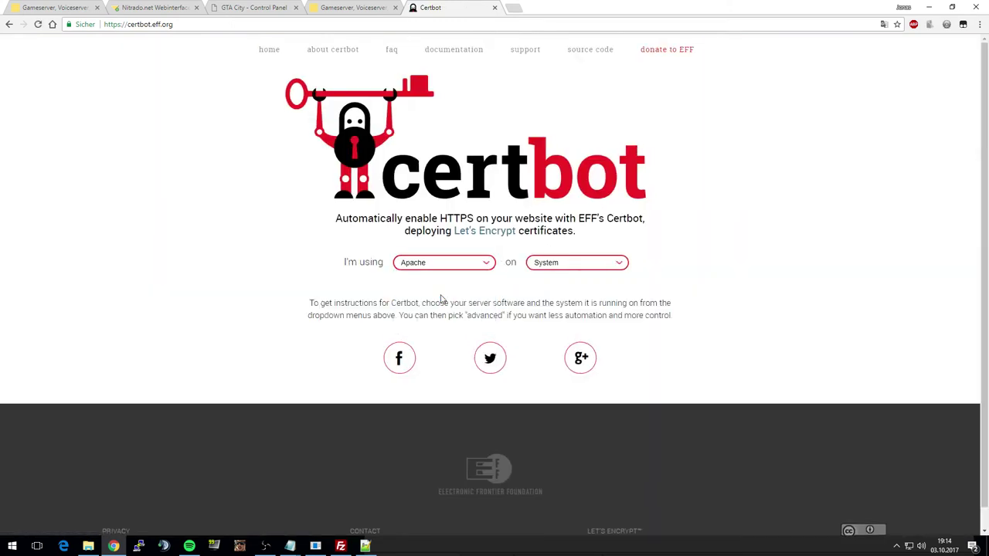
left_click(576, 267)
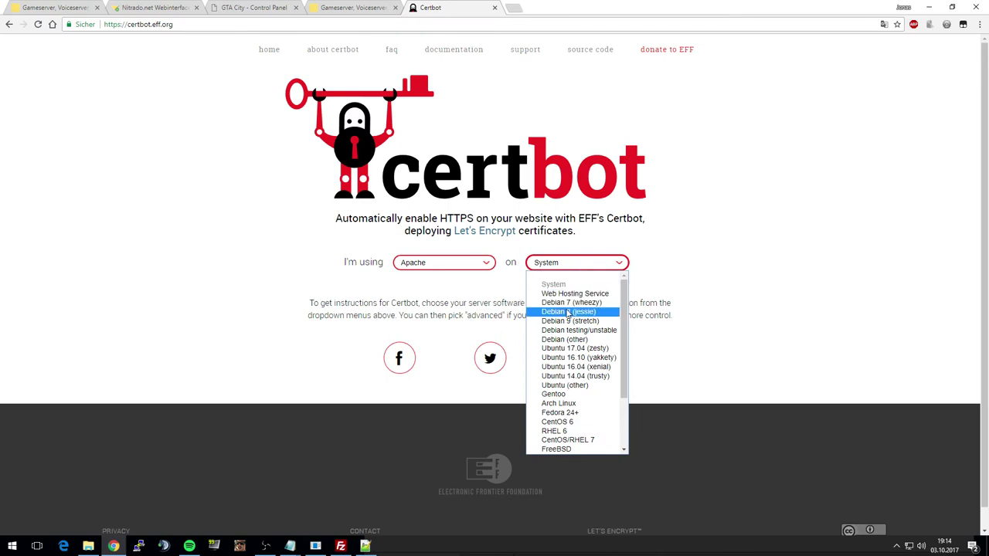
left_click(568, 312)
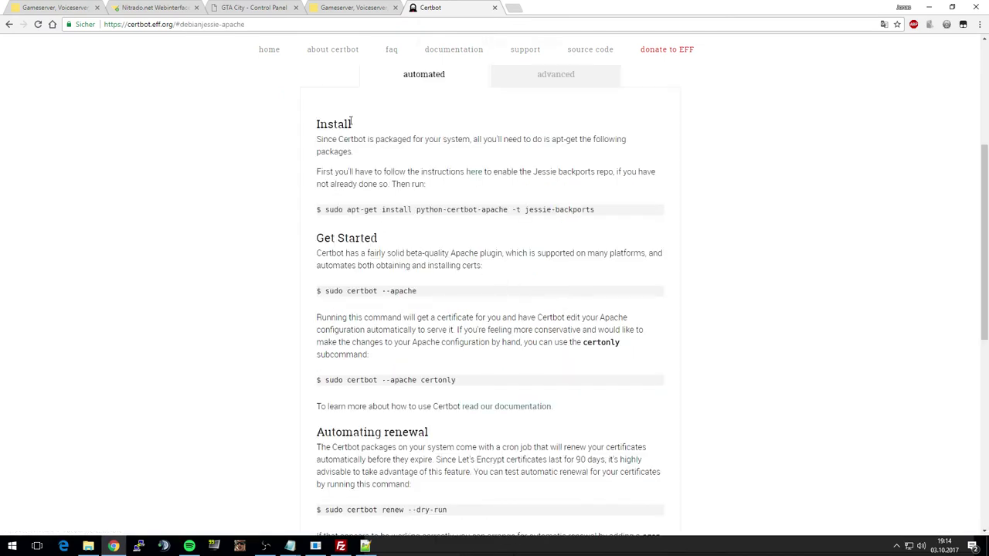
left_click_drag(349, 213, 610, 219)
key("ctrl+c")
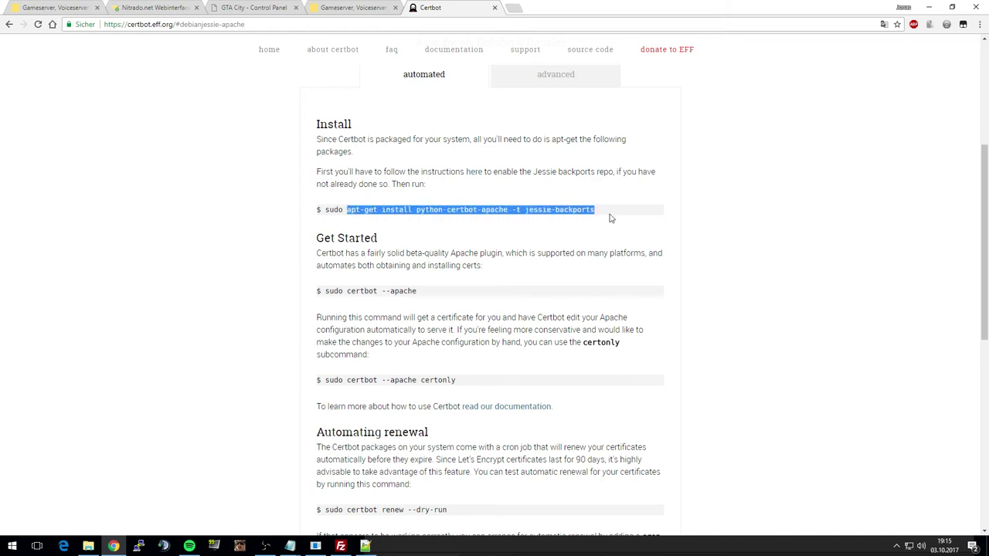
- Paste and run the python-certbot-apache install command in PuTTY, confirming the installation
left_click(315, 546)
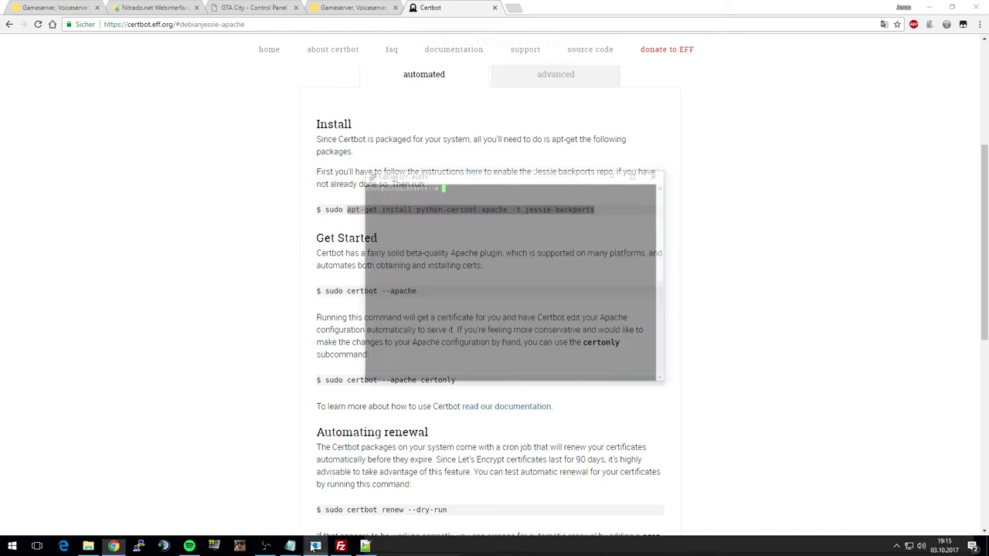
left_click_drag(464, 113, 591, 195)
right_click(669, 309)
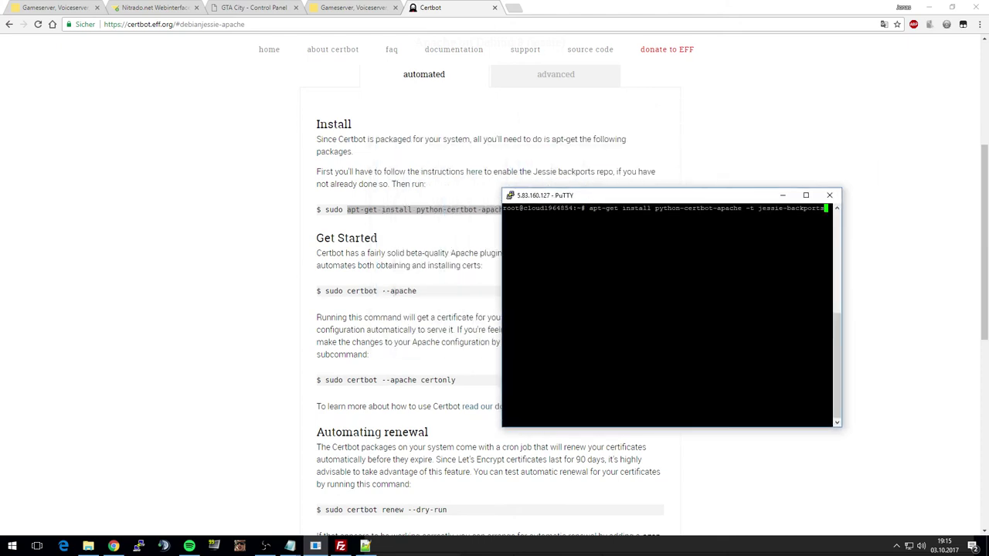
key("Return")
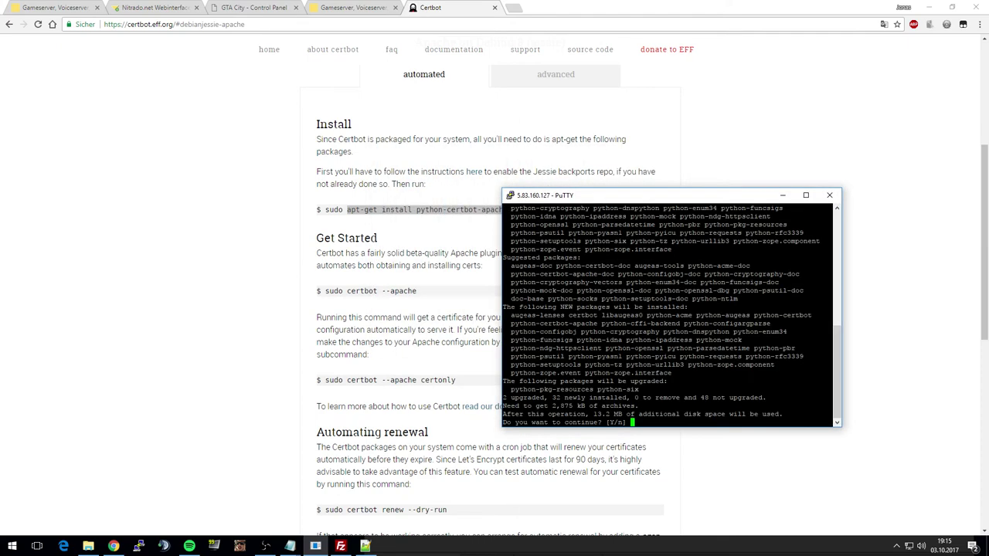
key("Return")
left_click_drag(590, 199, 666, 110)
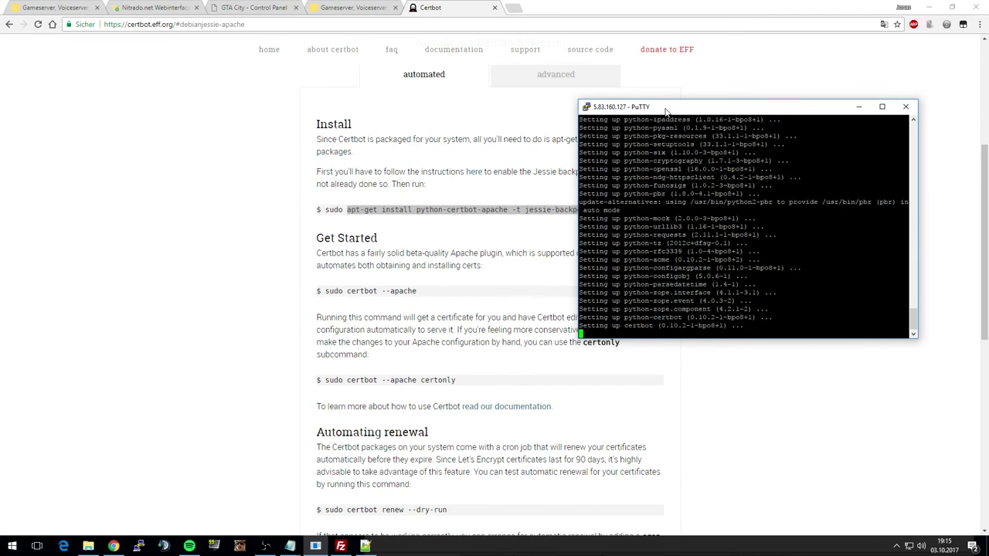
- Copy the certbot --apache command and run it in the terminal
left_click_drag(346, 291, 418, 291)
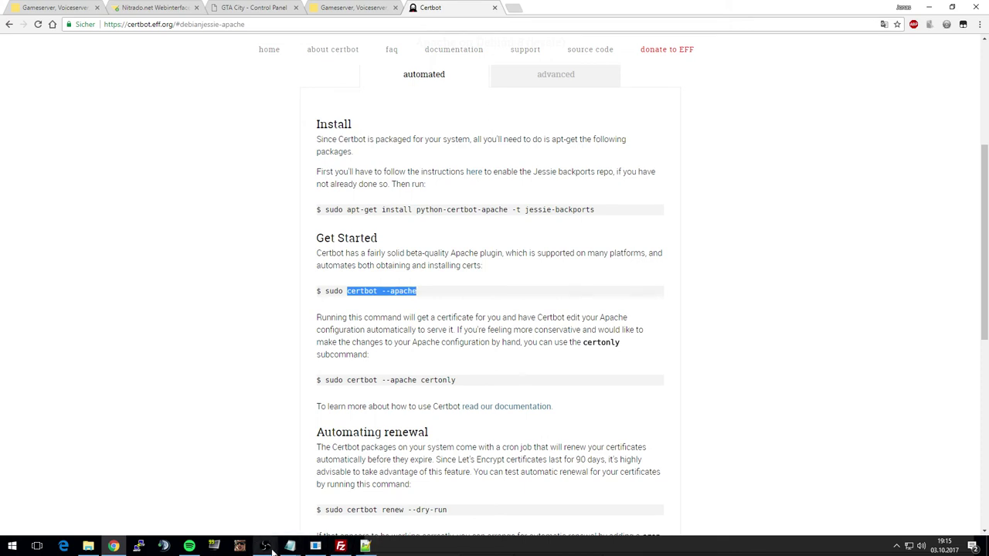
left_click(315, 546)
type("certbot --apache")
key("Return")
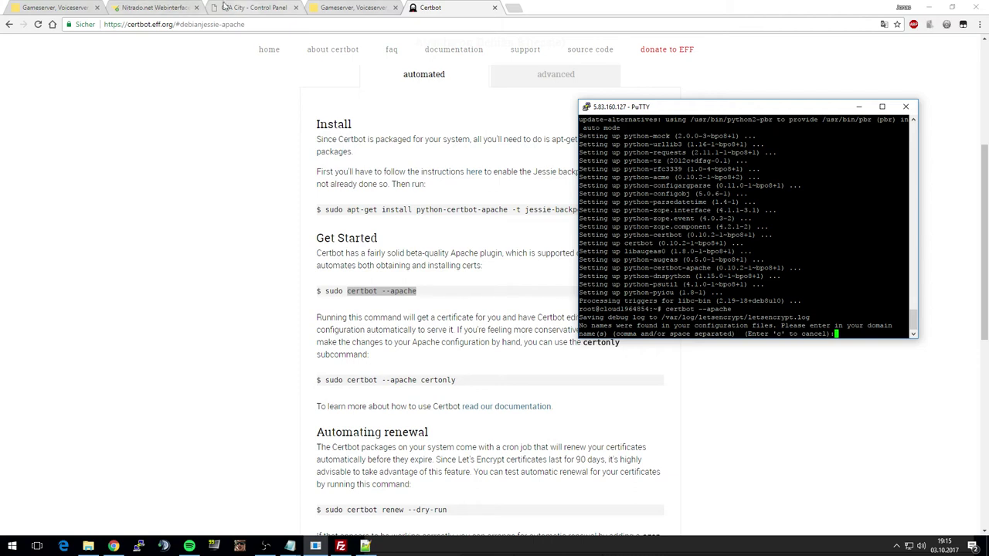
- Enter 5.83.160.127 as the domain name, then answer y to re-enter names after it's refused
left_click(218, 7)
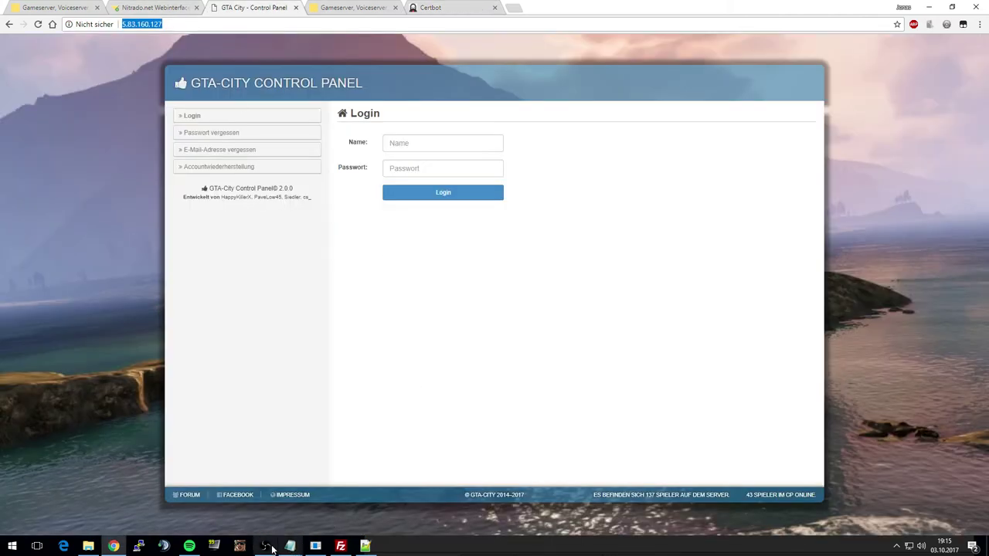
left_click(317, 547)
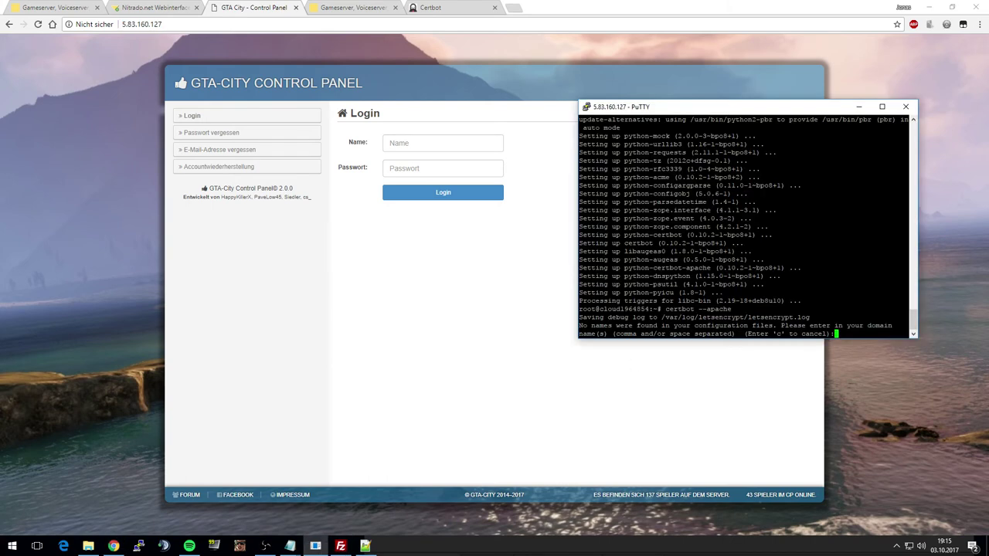
type("5.83.160.127")
key("Return")
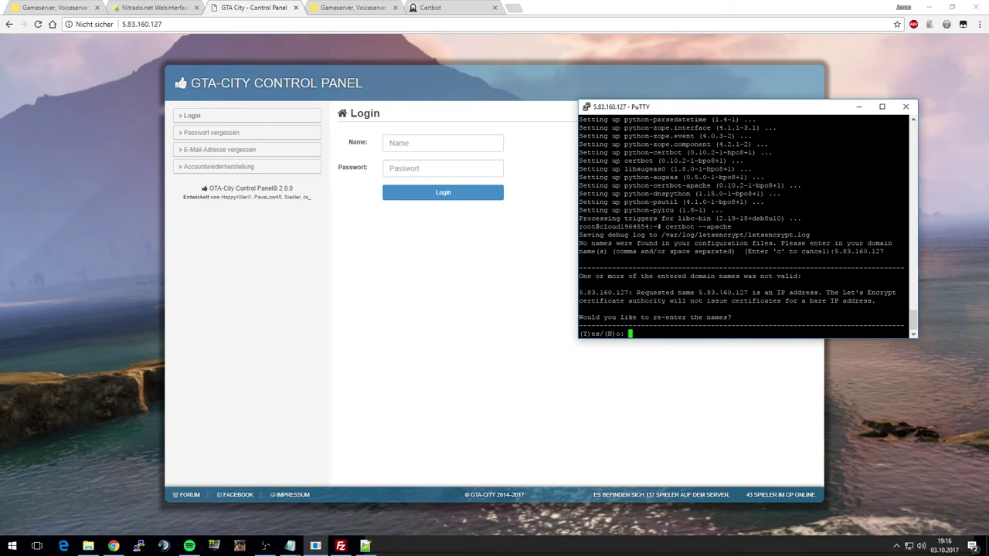
type("y")
key("Return")
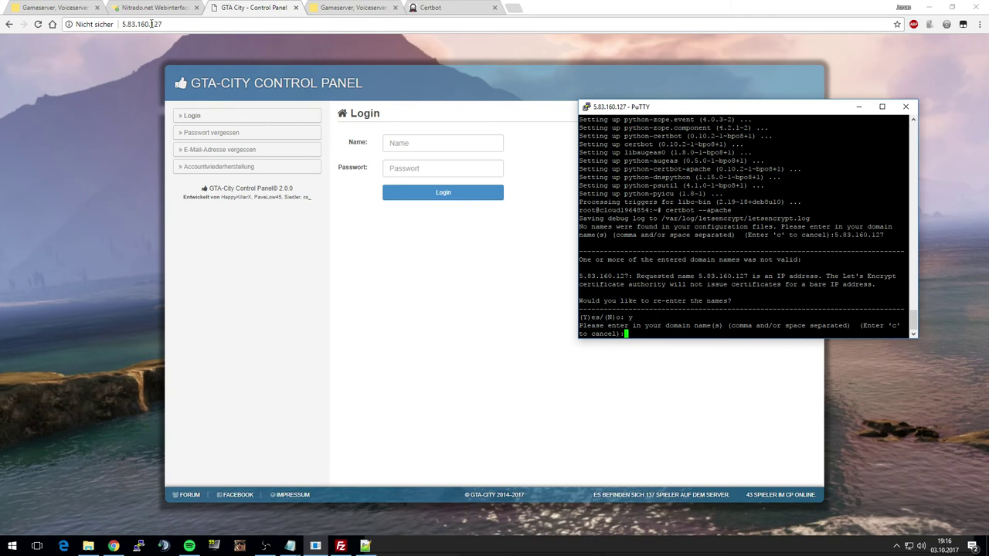
left_click(363, 7)
- Open the nameserver editor for the calaze.info domain
scroll(429, 315, "down", 3)
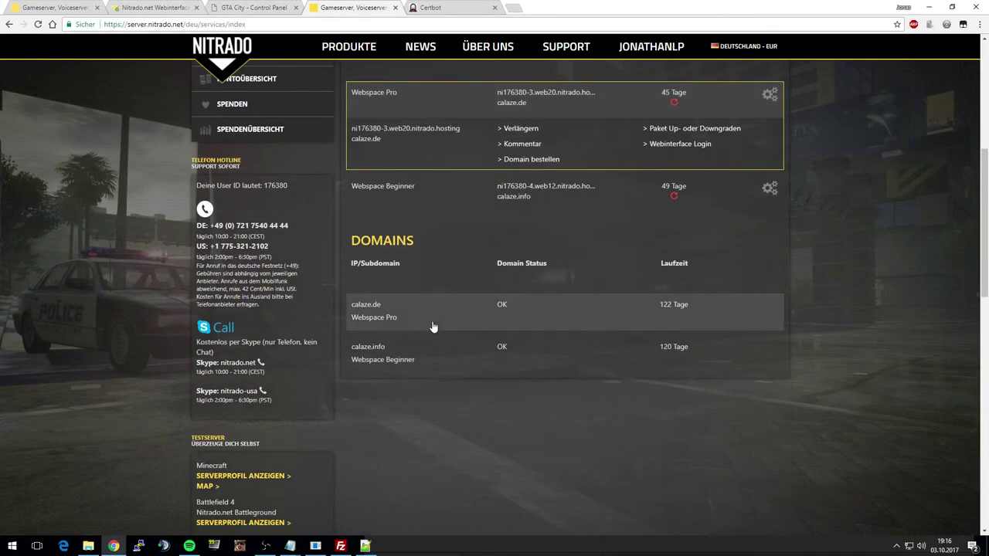
left_click(519, 334)
left_click(538, 413)
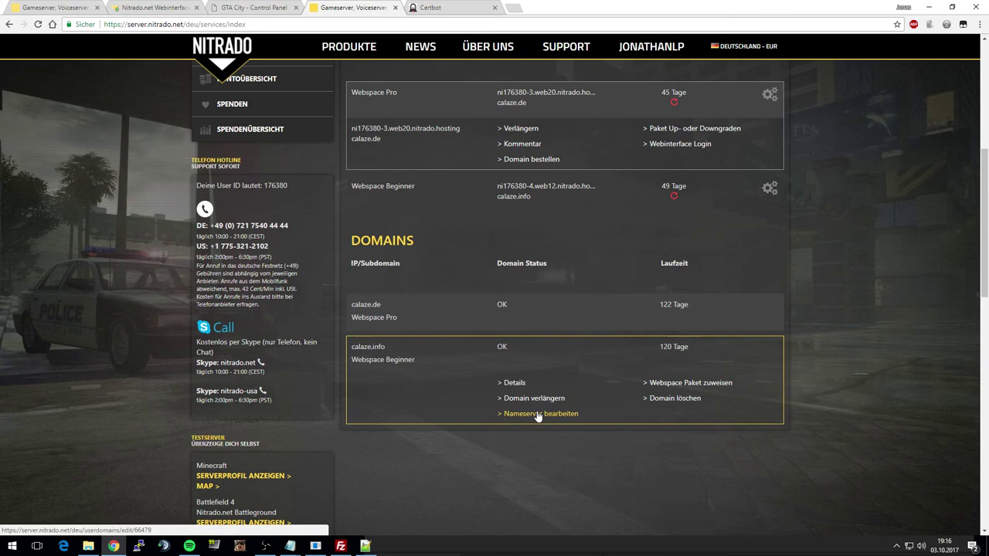
scroll(577, 272, "down", 5)
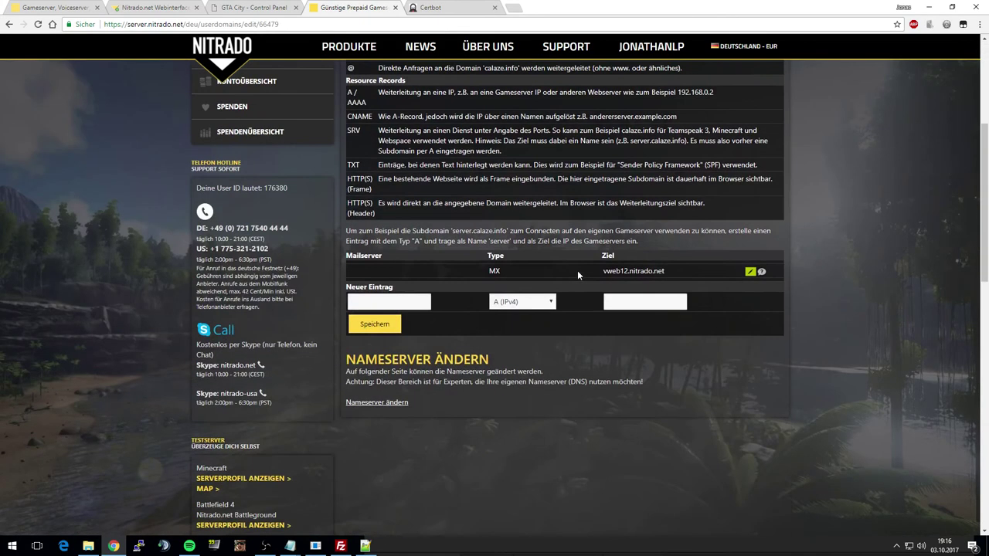
- Fill in a new record: subdomain cp, type A (IPv4), target 5.83.160.127
left_click(388, 299)
type("cp.")
left_click(508, 303)
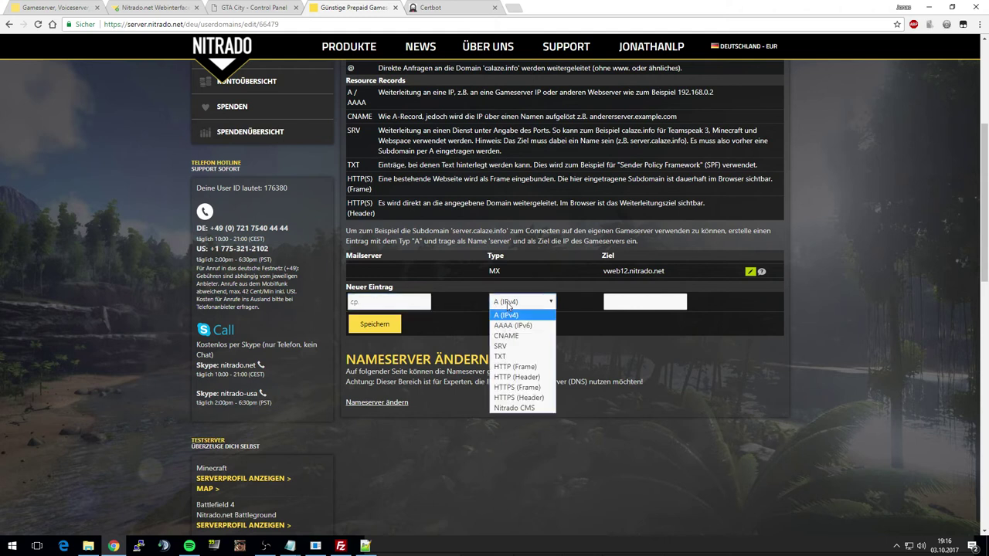
left_click(507, 317)
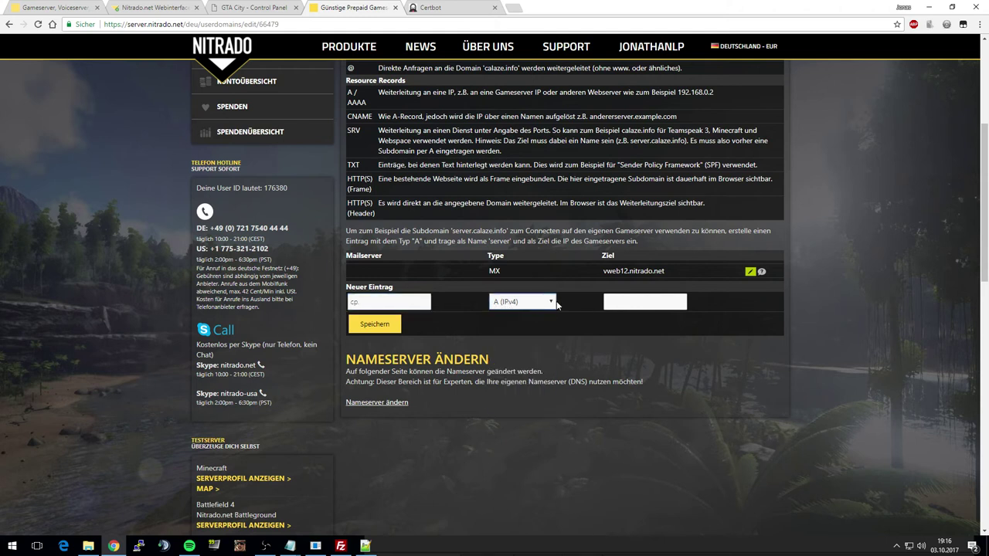
left_click(641, 303)
left_click(255, 7)
left_click(168, 23)
left_click_drag(167, 22, 95, 21)
key("ctrl+c")
left_click(349, 8)
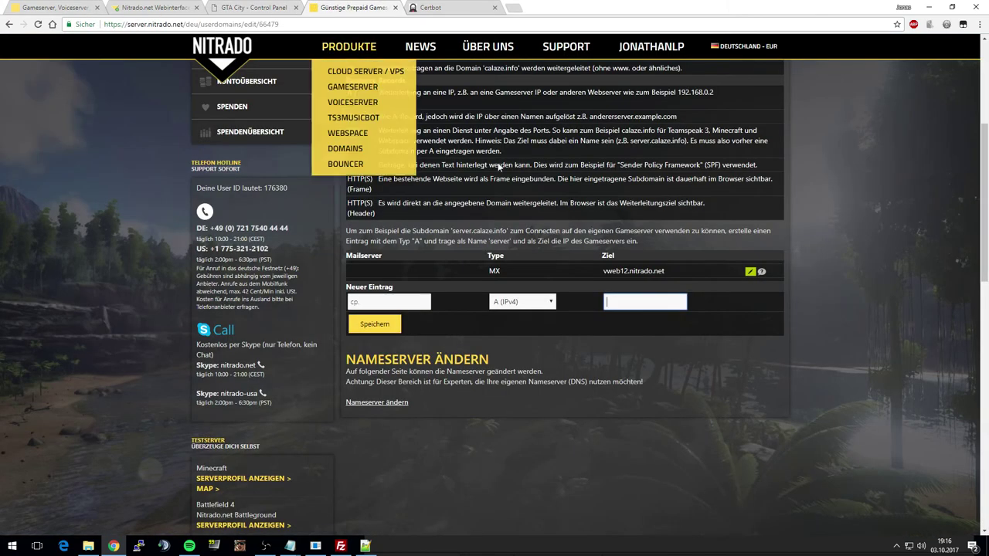
key("ctrl+v")
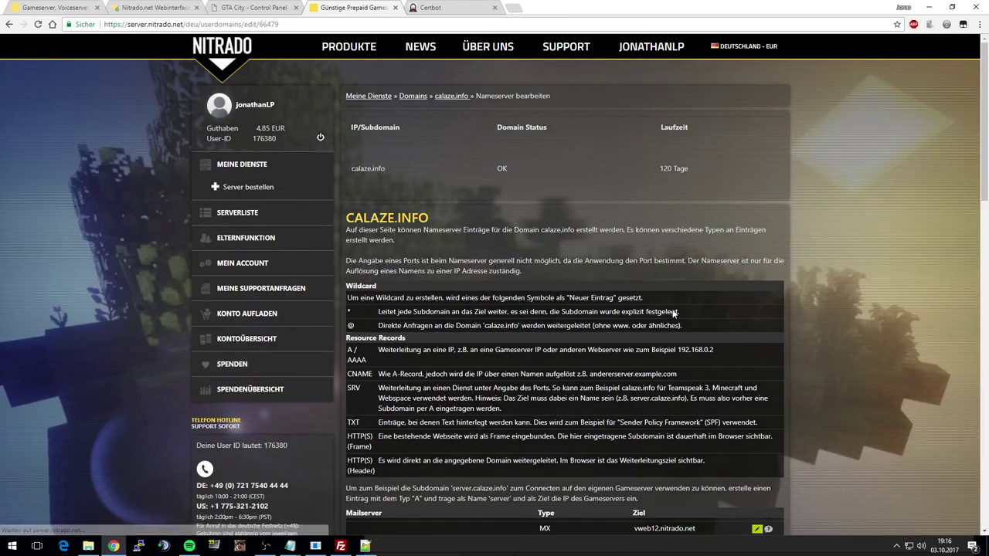
- Correct the invalid subdomain name and save the new A record
scroll(534, 250, "down", 5)
left_click(377, 199)
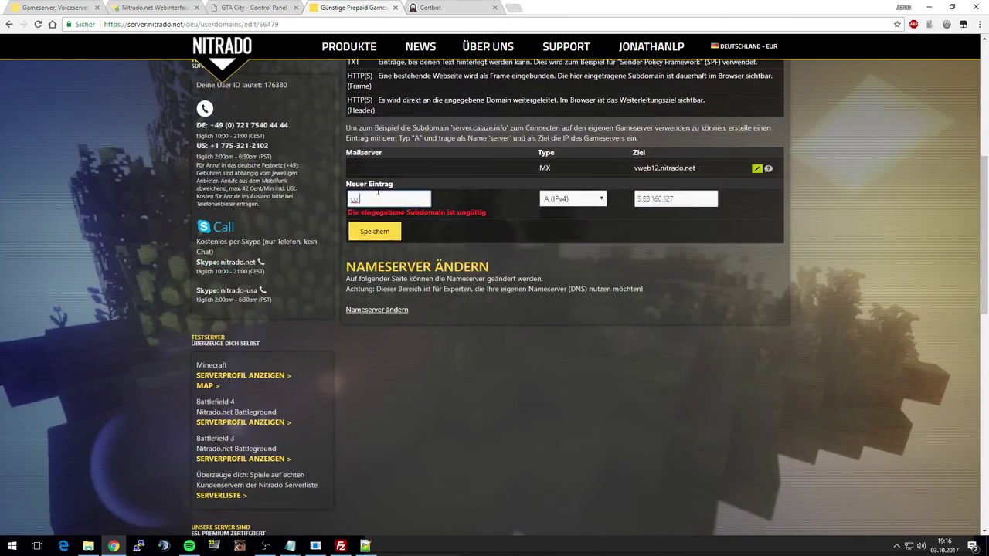
left_click(375, 231)
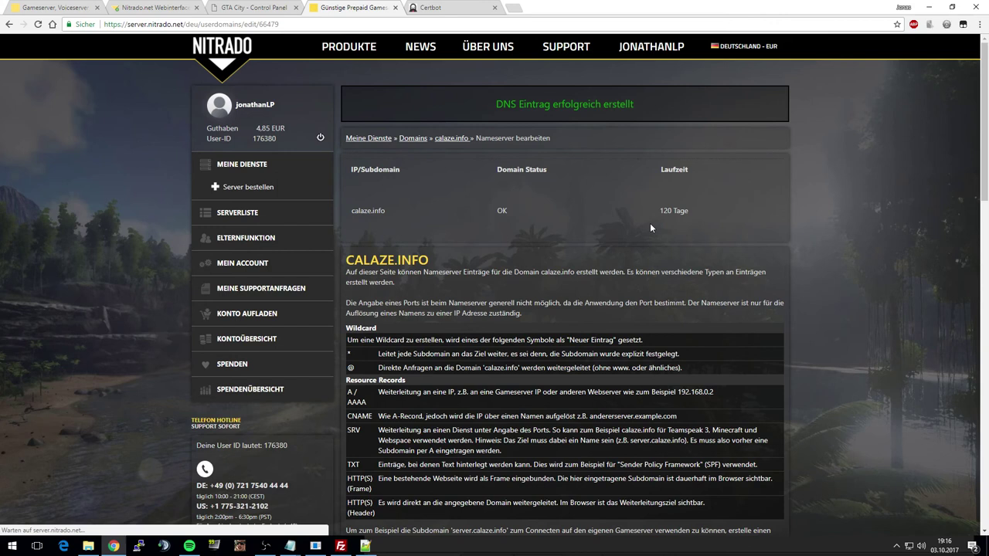
scroll(648, 226, "up", 5)
left_click_drag(497, 103, 691, 101)
left_click(691, 101)
left_click(514, 8)
- Load cp.calaze.info and confirm the GTA-City login appears, still marked not secure
type("cp.calaze.info")
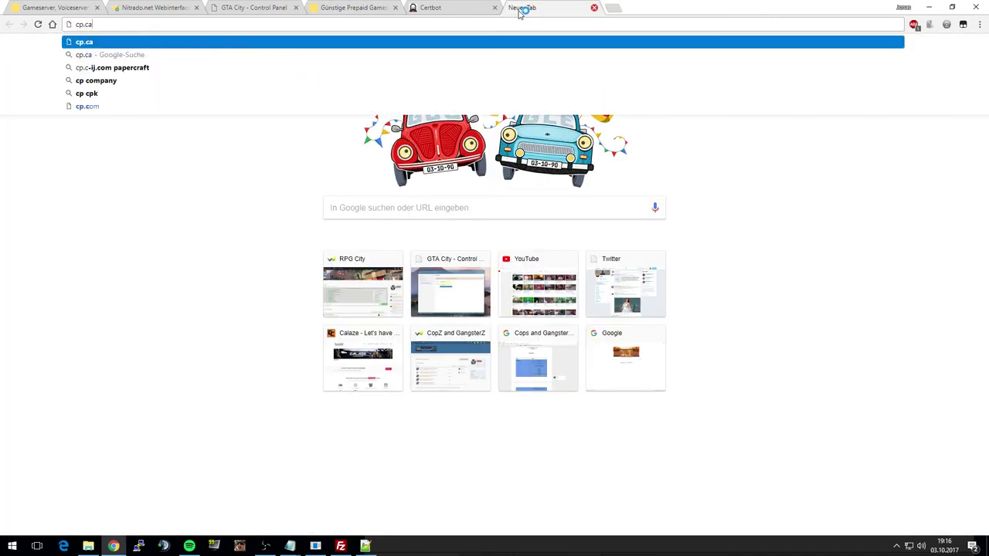
key("Return")
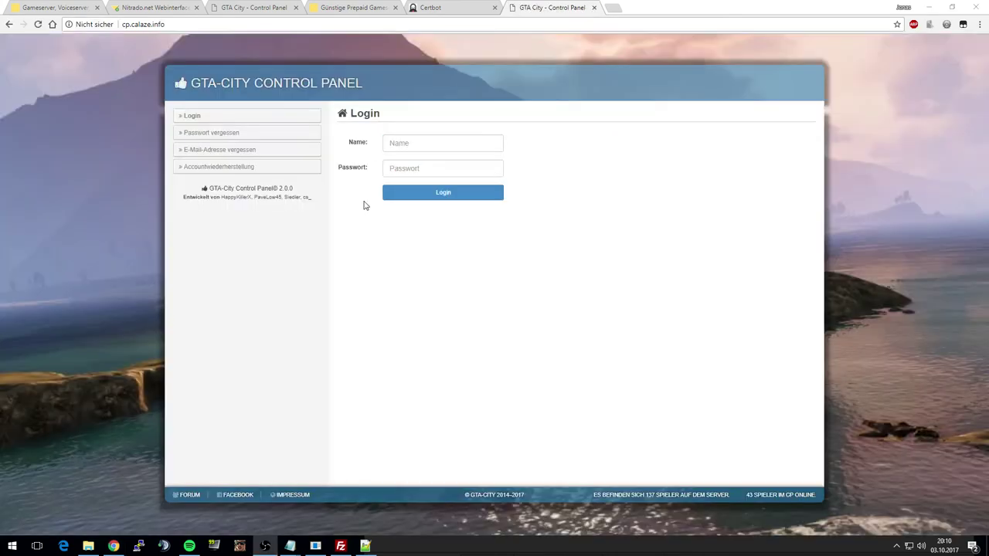
left_click(139, 25)
left_click_drag(122, 24, 166, 24)
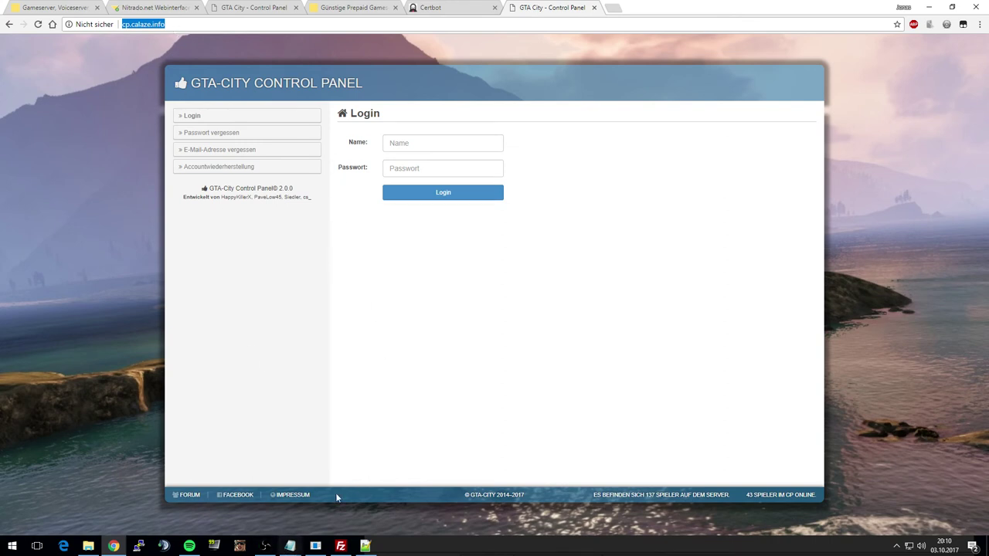
left_click(315, 546)
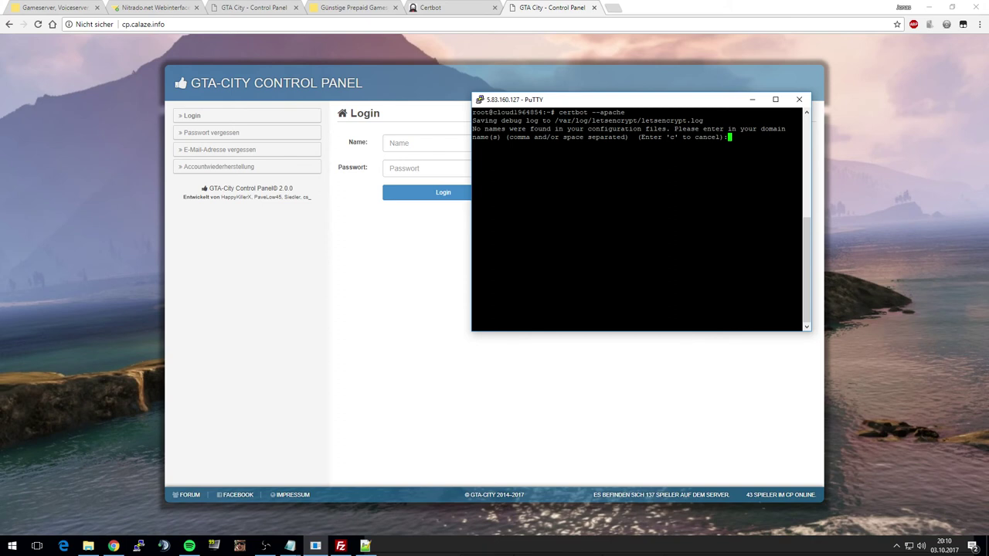
- Request the certificate for cp.calaze.info and choose option 2 to redirect all HTTP requests to HTTPS
type("cp.calaze.info")
key("Return")
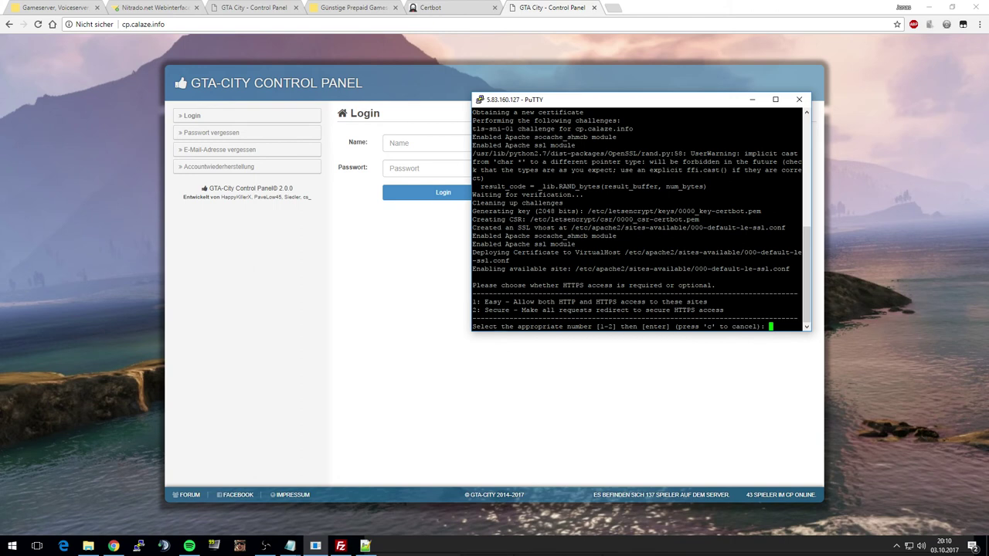
type("2")
key("Return")
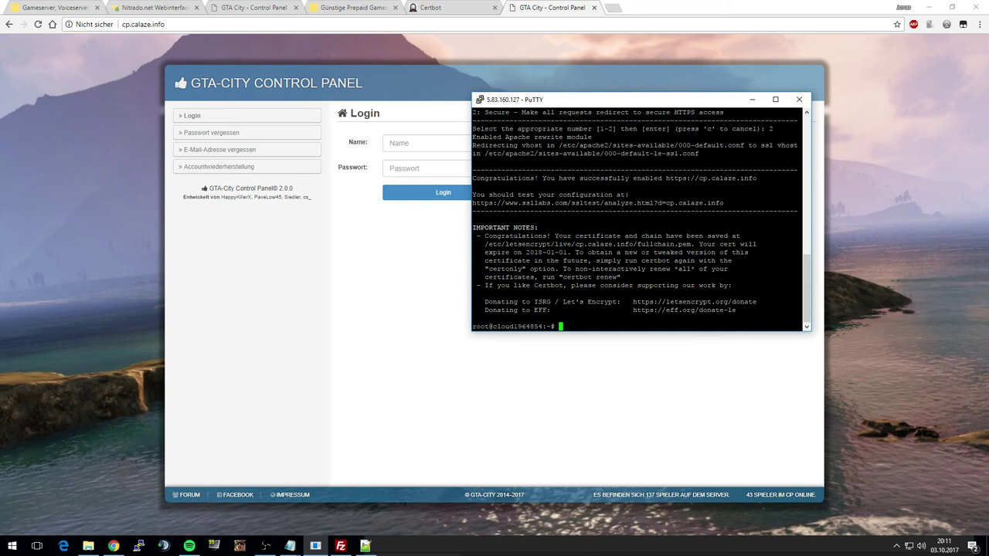
left_click_drag(638, 106, 614, 112)
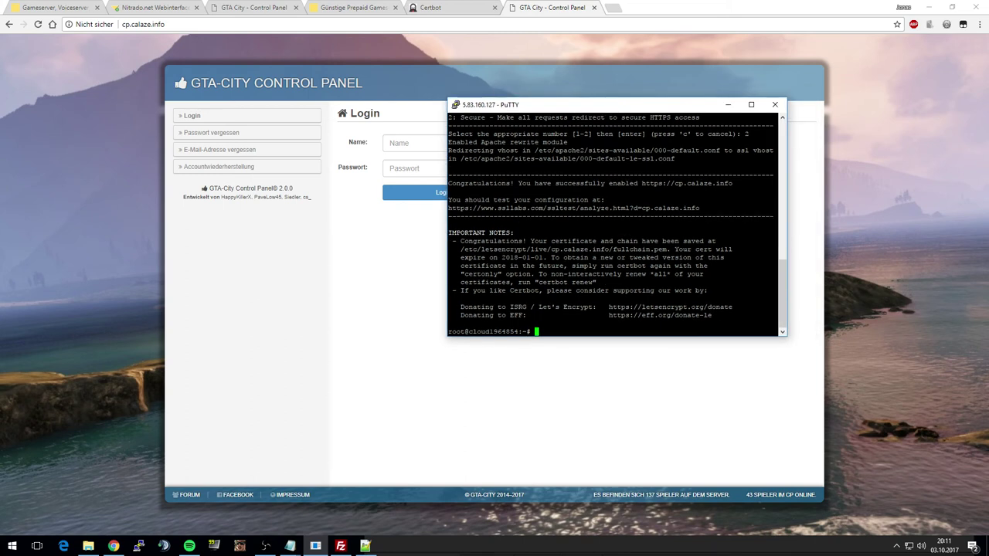
- Reload the control panel and check the https address and its connection security details
left_click(38, 24)
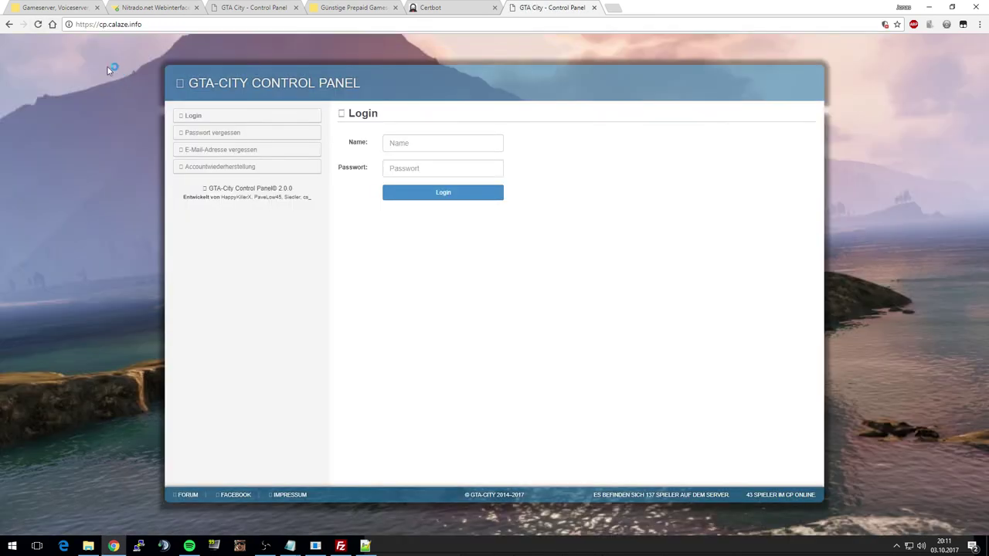
left_click_drag(76, 24, 127, 78)
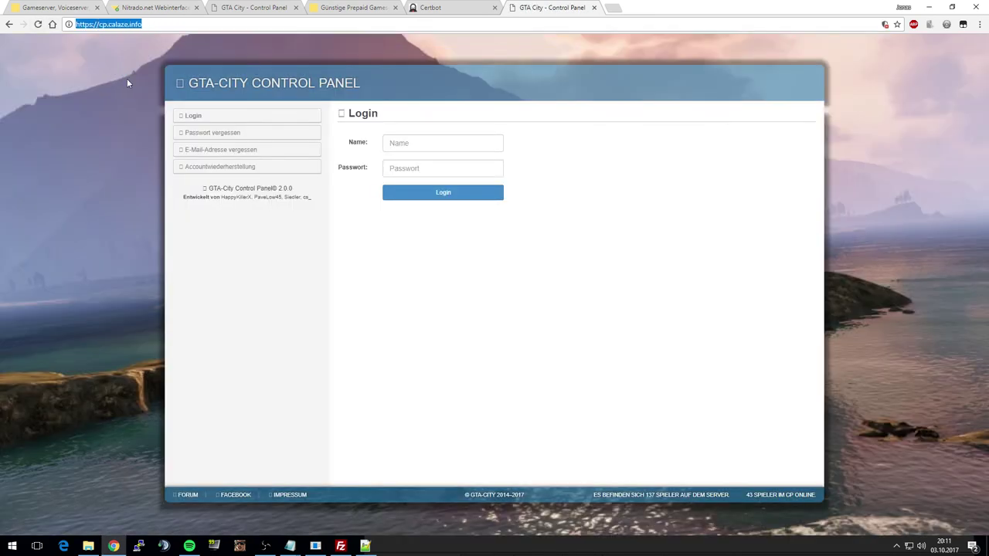
left_click(127, 78)
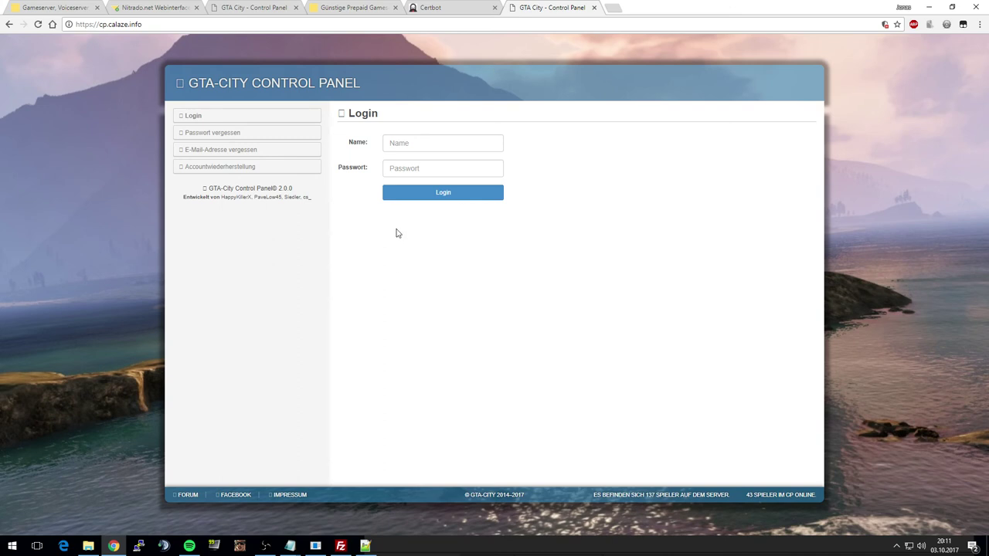
left_click(39, 26)
left_click(85, 25)
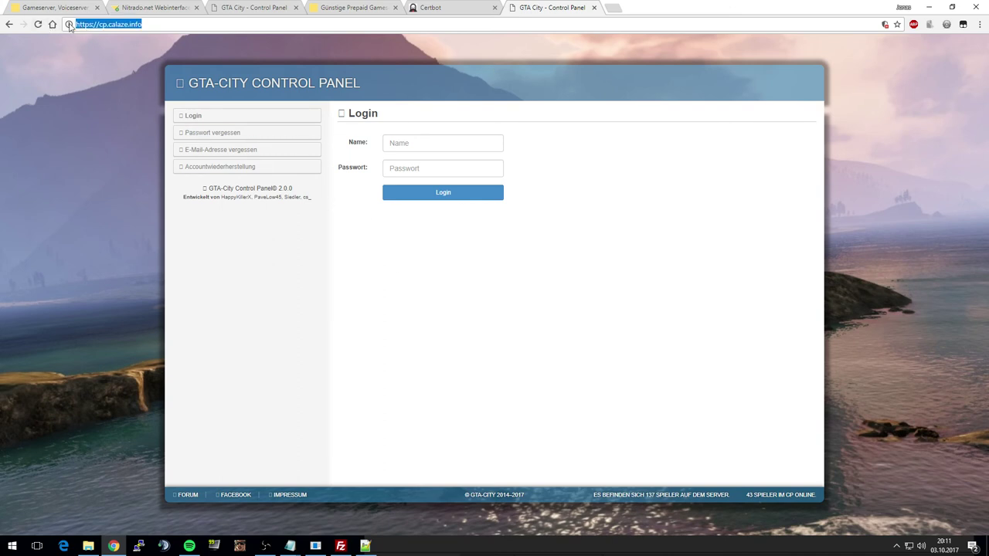
left_click(70, 24)
left_click(35, 220)
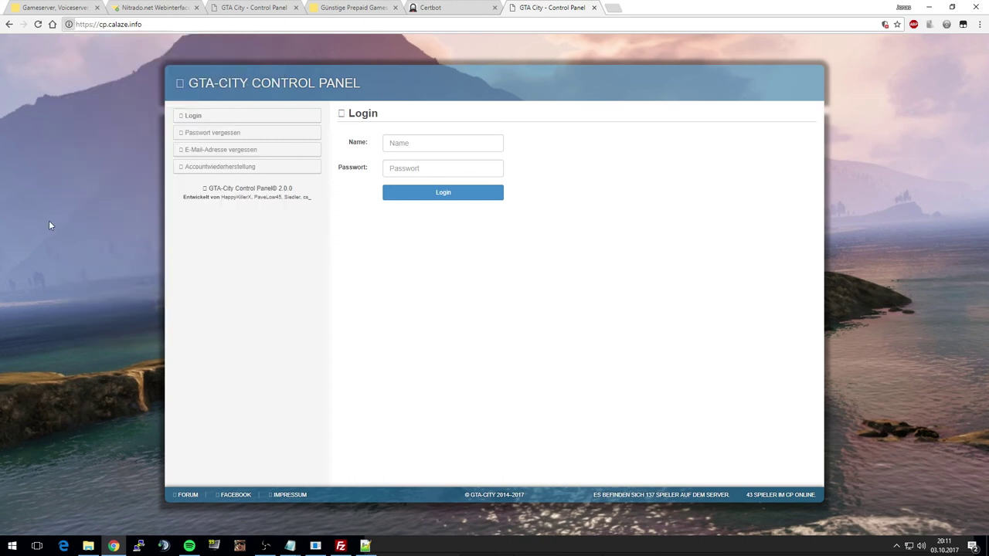
- In DevTools, review Elements, Console, Sources, then confirm the certificate's validity and Let's Encrypt issuer under Security
key("F12")
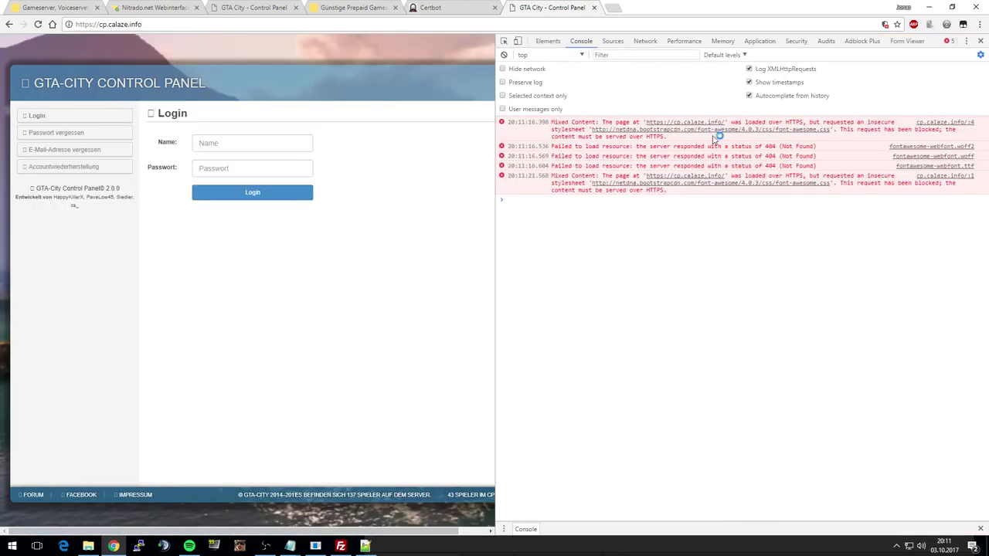
left_click(552, 43)
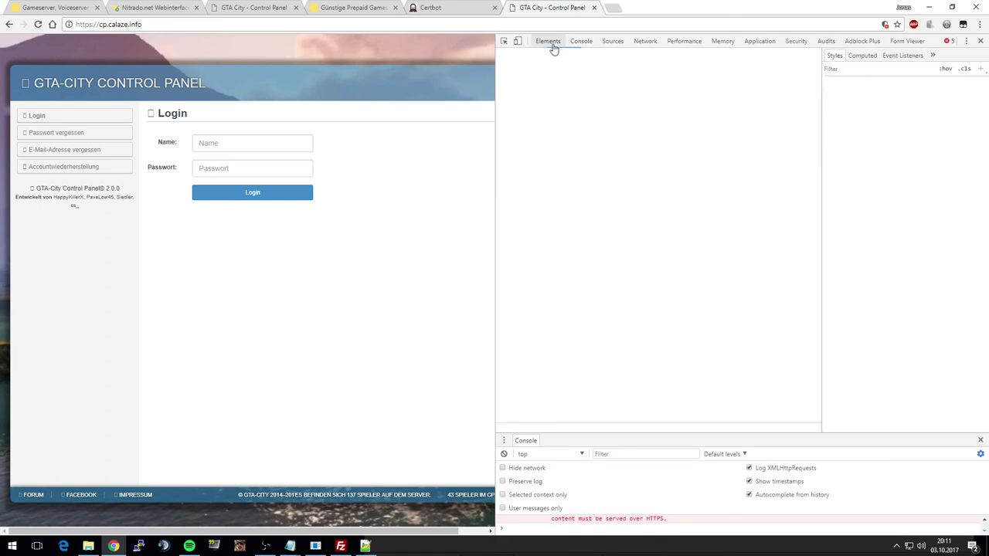
left_click(576, 44)
left_click(613, 41)
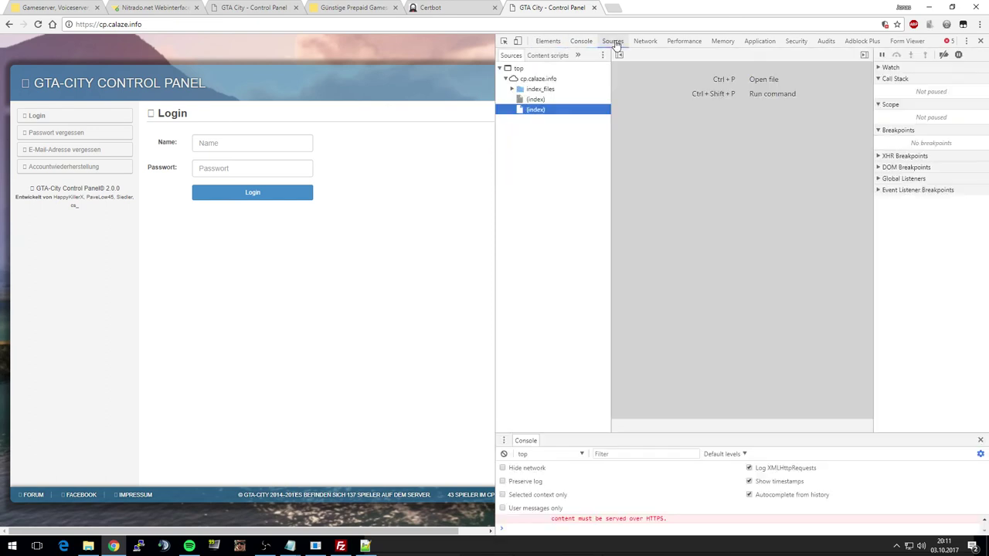
left_click(796, 42)
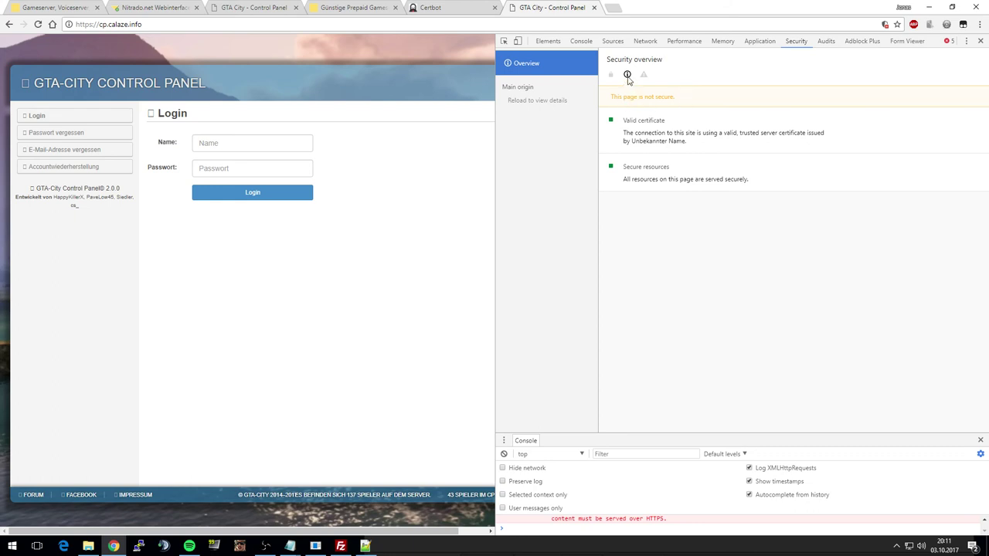
left_click_drag(704, 136, 825, 140)
left_click(831, 140)
left_click_drag(628, 144, 697, 146)
left_click(697, 146)
- Reload until the page shows as secure, close DevTools, and review the https address and version line
left_click(38, 24)
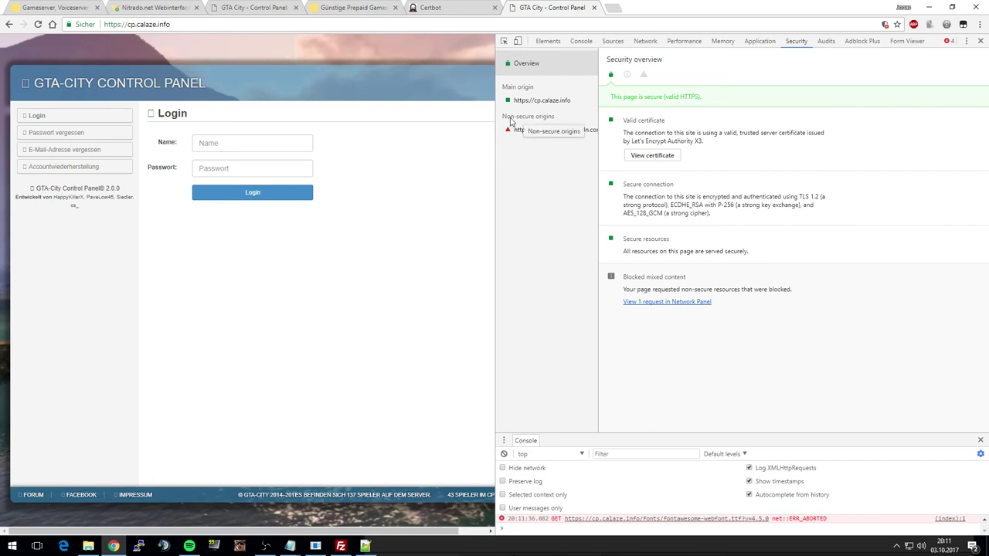
left_click(981, 40)
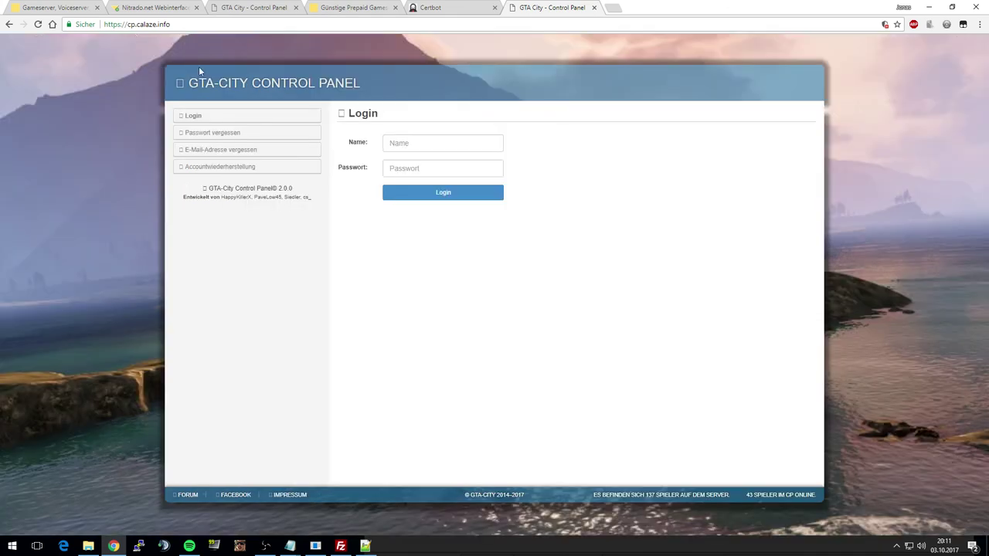
left_click(163, 24)
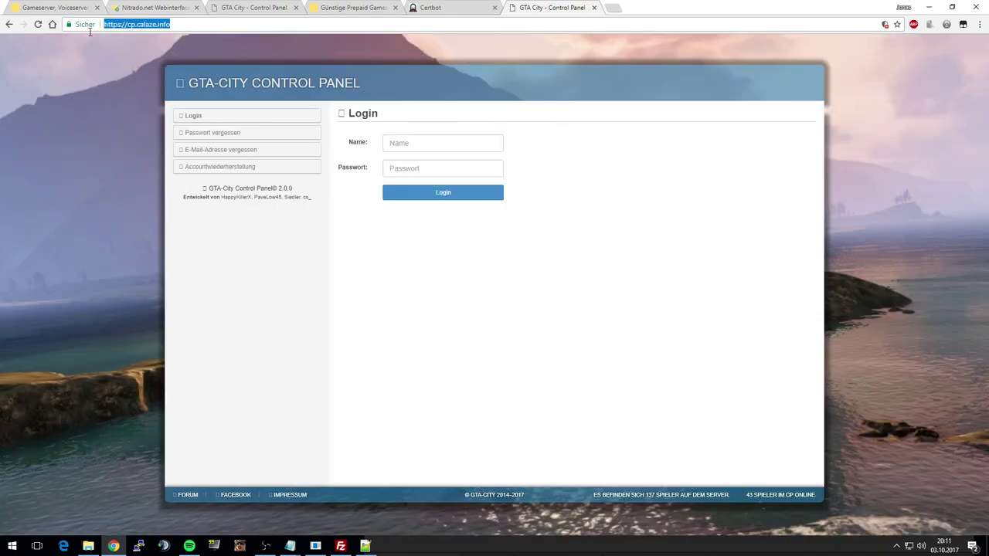
left_click(83, 154)
triple_click(307, 189)
left_click(299, 189)
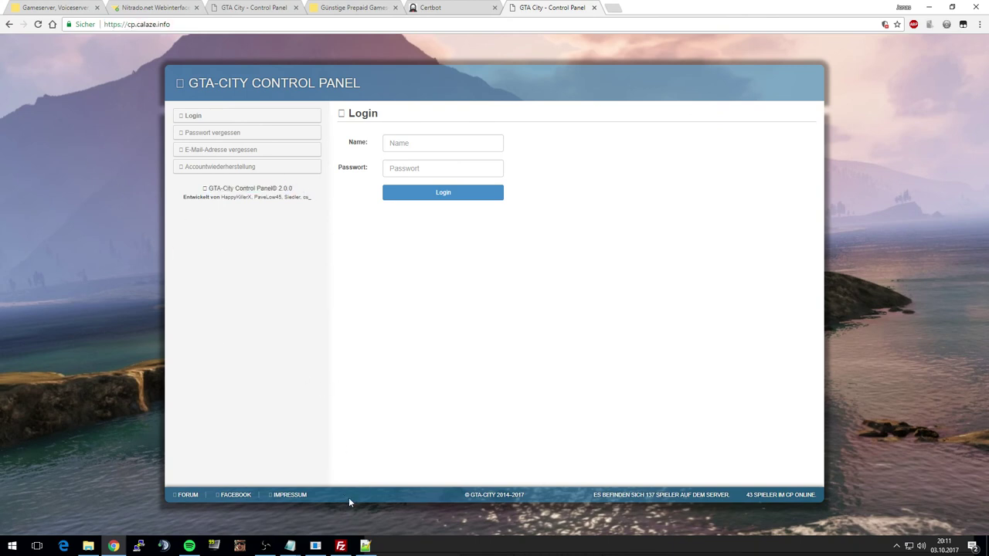
- Open index.php for editing in FileZilla, discarding the local copy and re-downloading it from the server
left_click(340, 546)
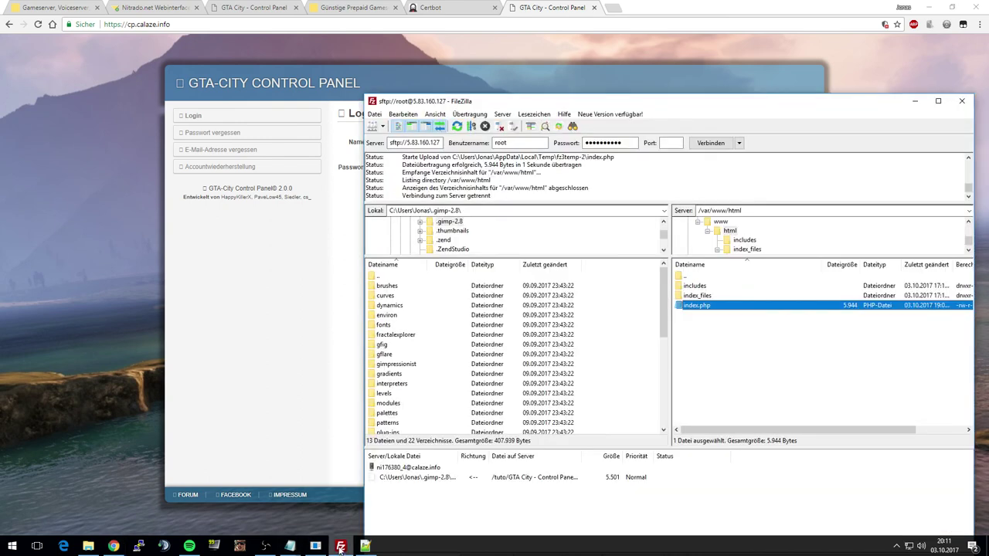
right_click(707, 310)
left_click(718, 331)
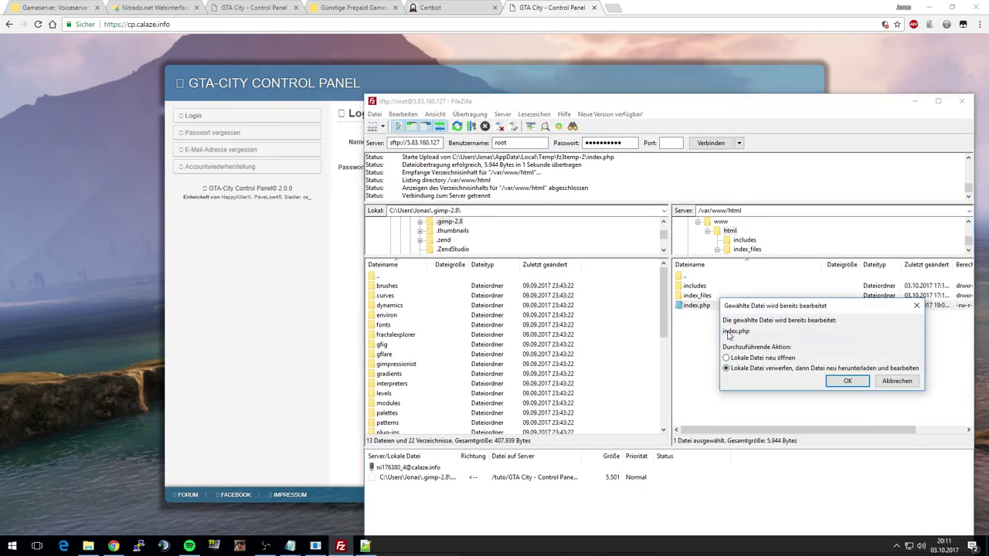
left_click(847, 381)
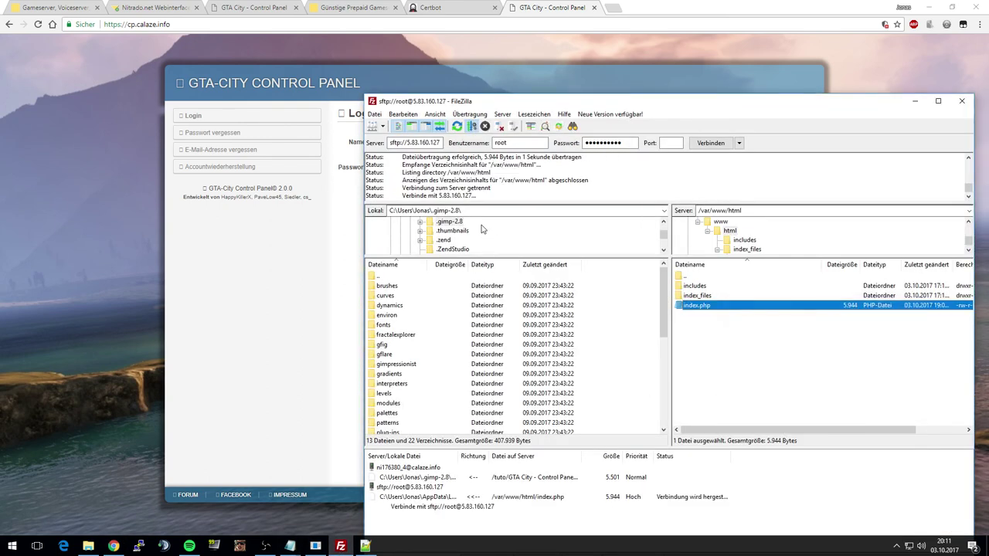
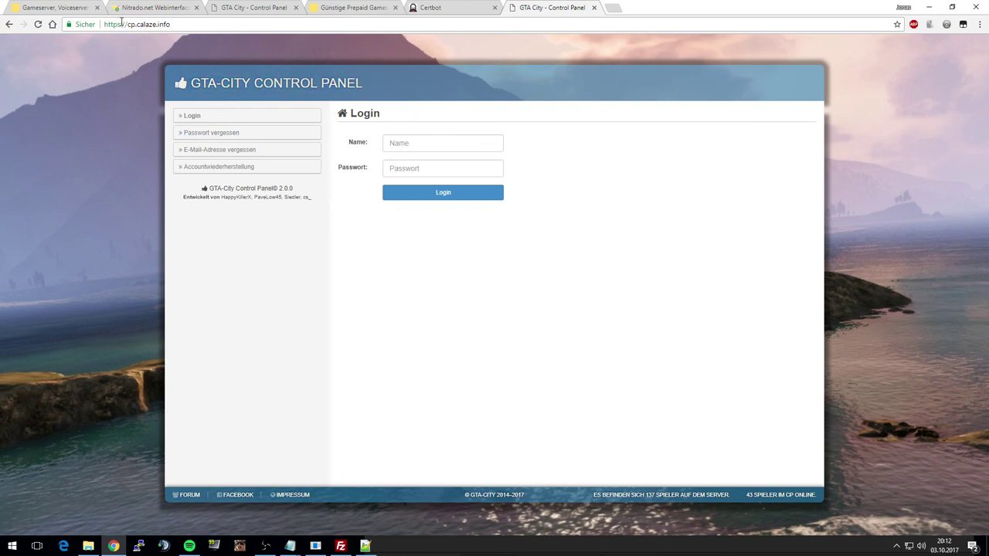
- Submit the Control Panel login form with a test account name and password
left_click_drag(109, 24, 163, 24)
left_click(104, 135)
left_click(466, 149)
type("alöjkhgj")
key("Tab")
type("asdfg")
key("Return")
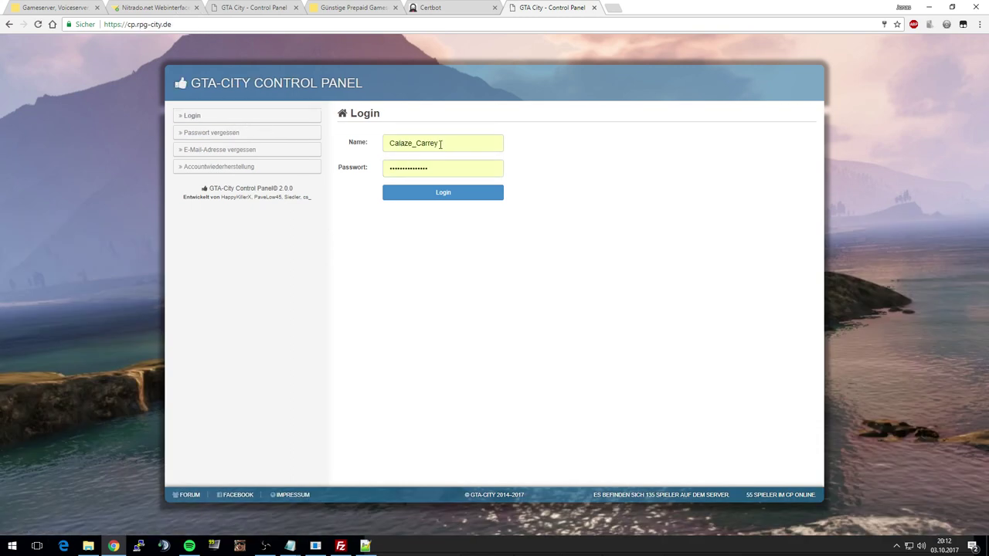
left_click_drag(130, 24, 172, 24)
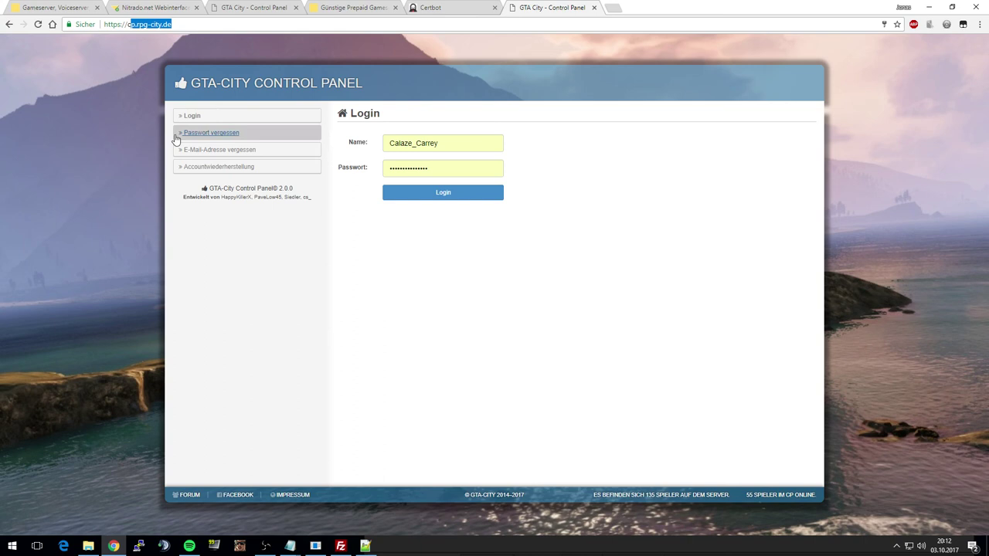
left_click(178, 26)
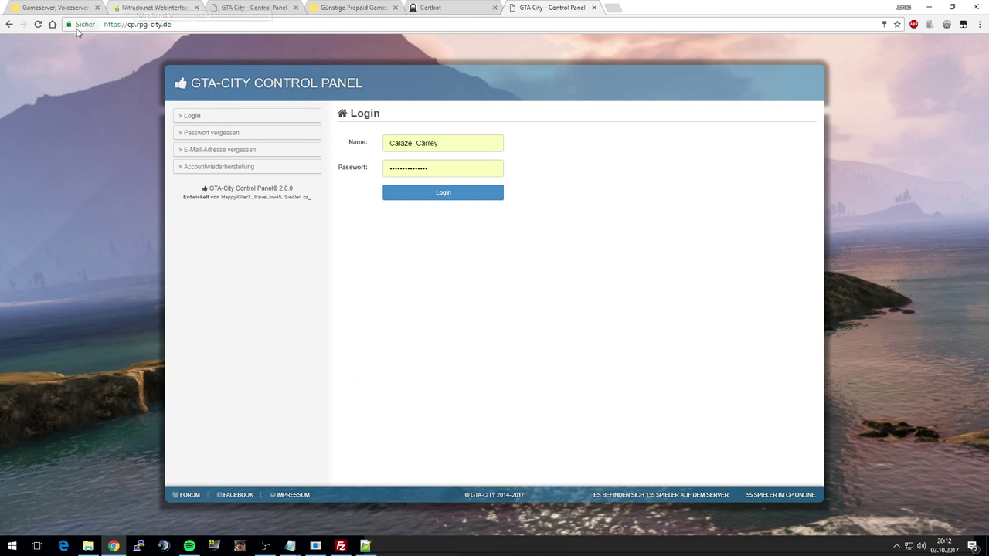
left_click_drag(196, 24, 103, 24)
left_click(379, 274)
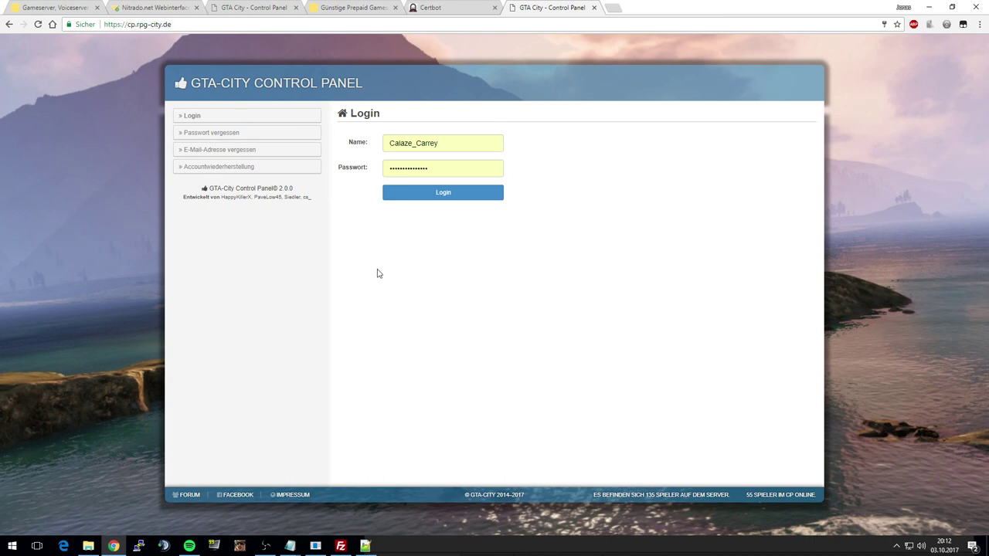